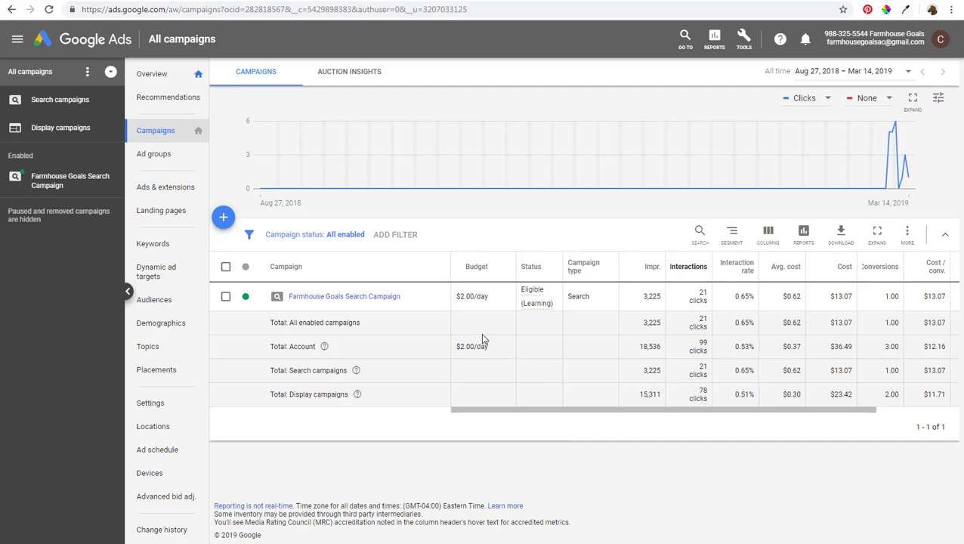
Open the list of ad extensions for the Farmhouse Goals Search Campaign.
left_click(347, 298)
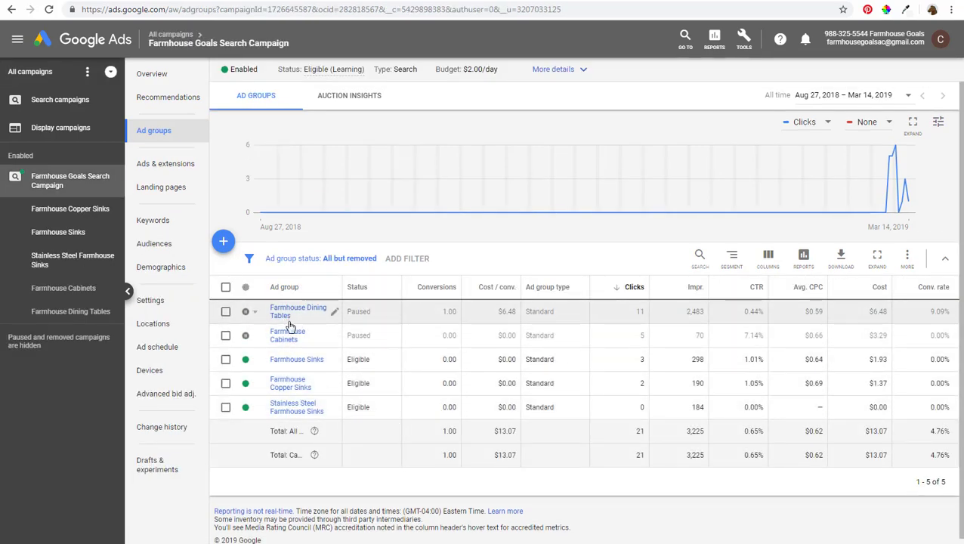
left_click(166, 165)
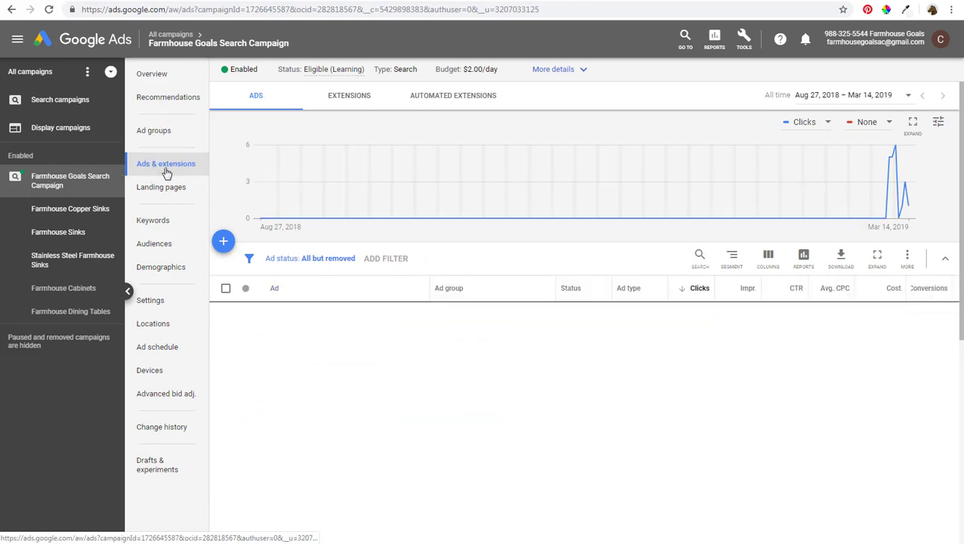
left_click(345, 99)
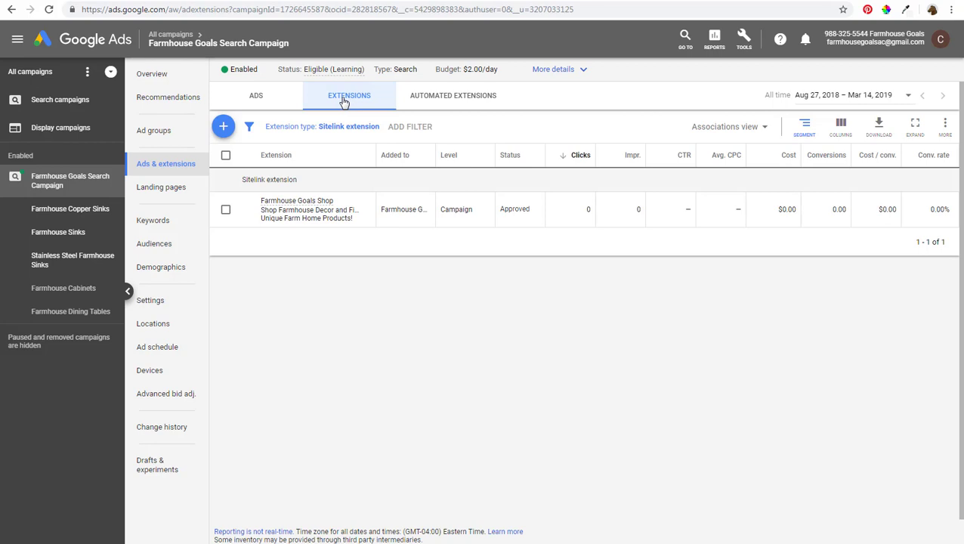
Change the extension type filter to show all extension types, and close the filter bar.
left_click(274, 134)
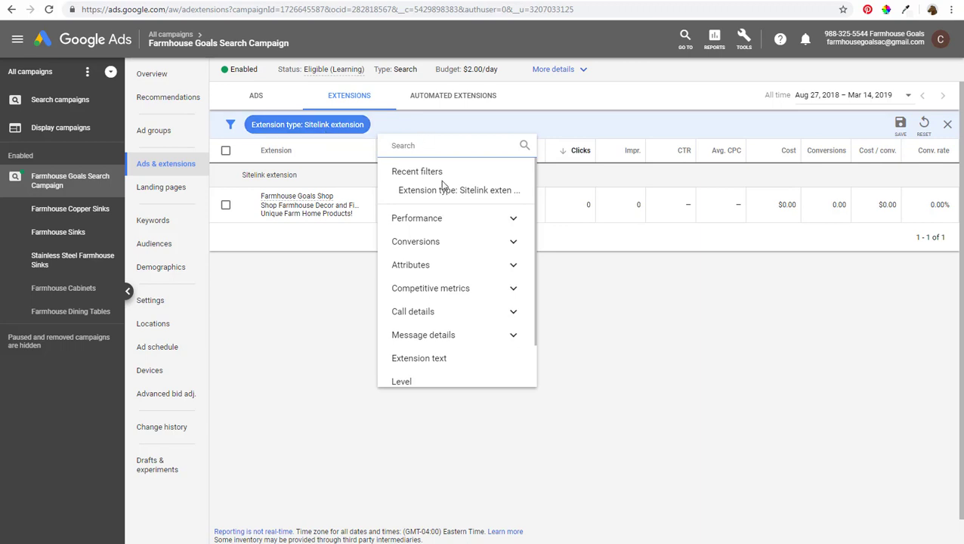
left_click(947, 124)
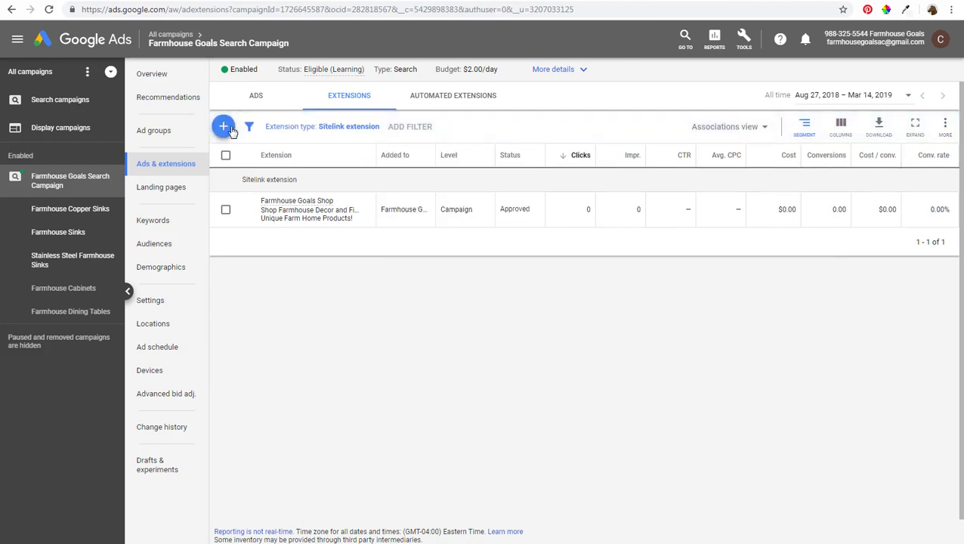
left_click(311, 130)
left_click(260, 160)
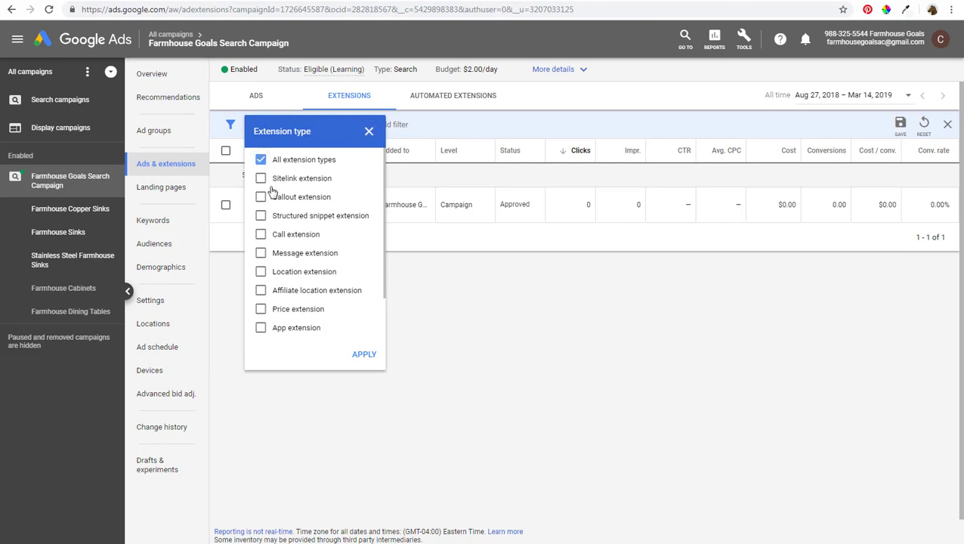
left_click(362, 355)
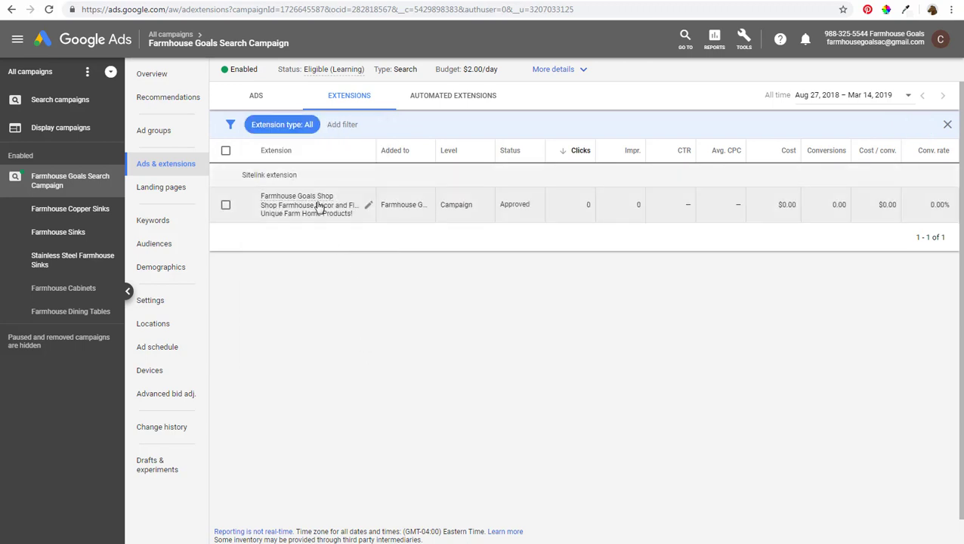
left_click(946, 123)
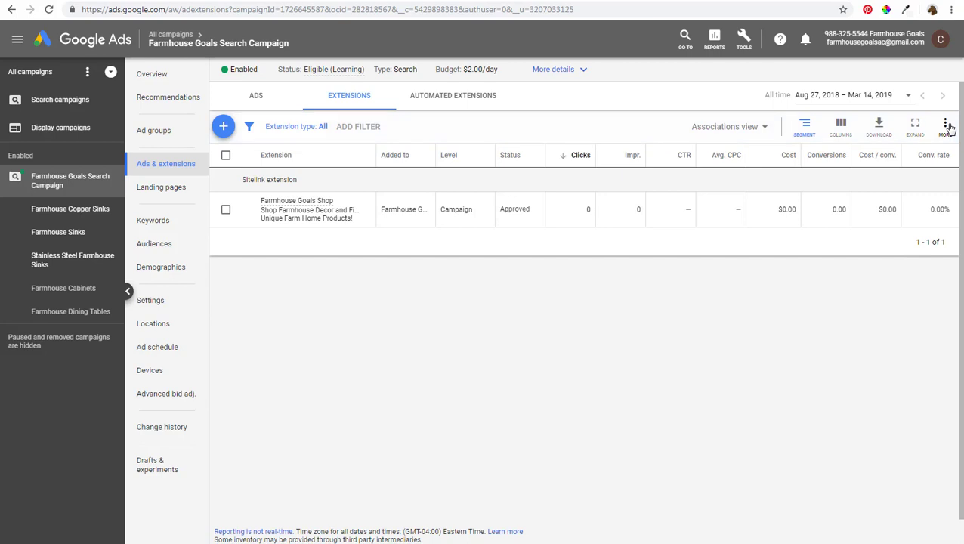
Start adding a new sitelink extension to the campaign.
left_click(223, 128)
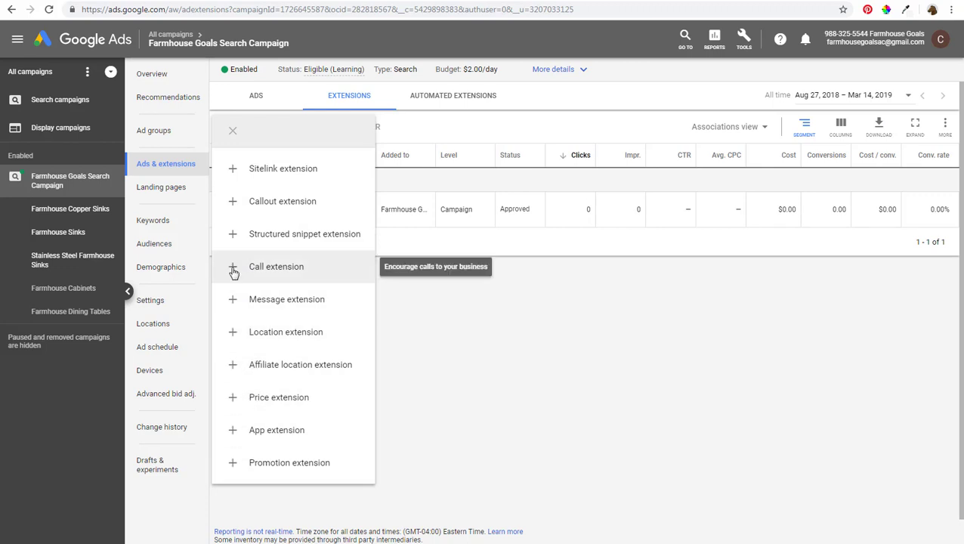
left_click(234, 170)
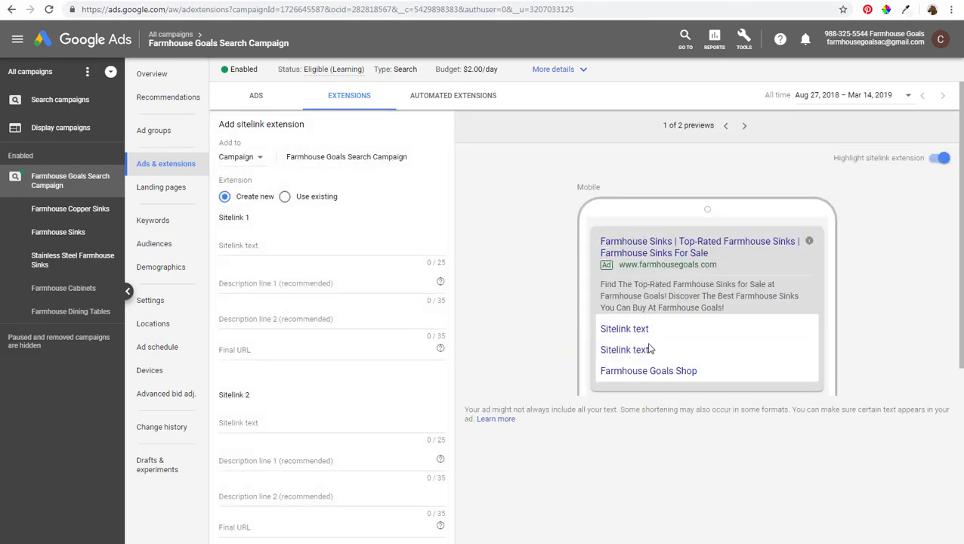
Switch to the Google results for "marketing software" and examine the description text and sitelinks of the Marketing 360 and NetSuite ads.
left_click(125, 2)
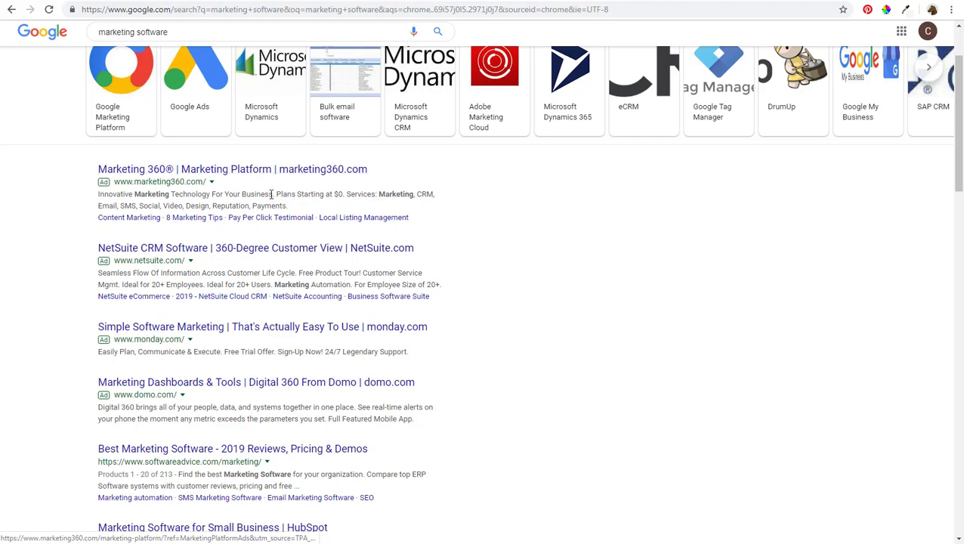
left_click_drag(347, 195, 386, 207)
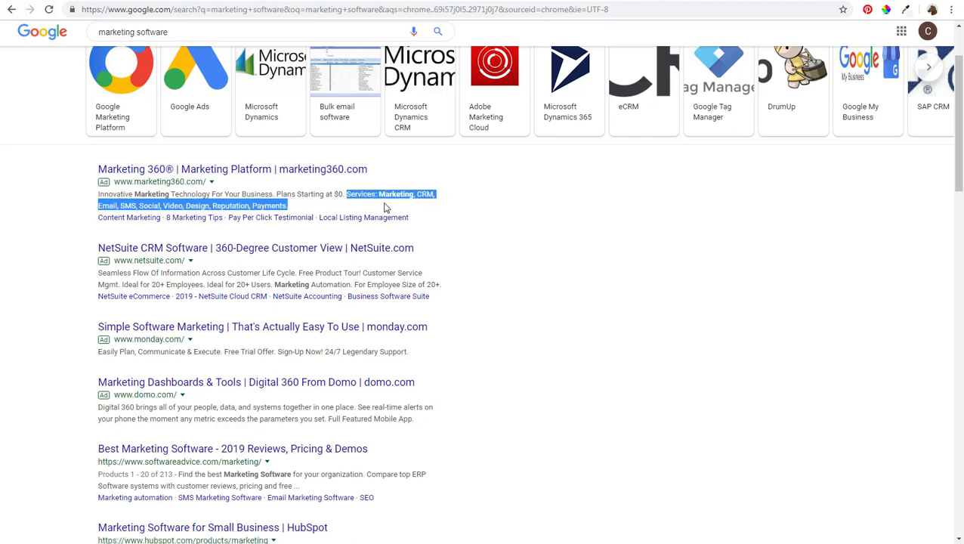
left_click(173, 207)
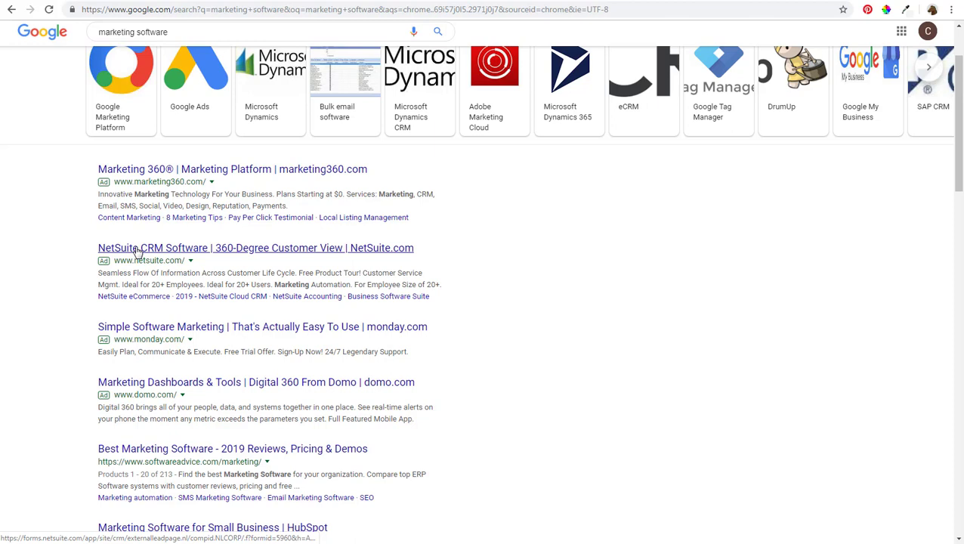
left_click_drag(104, 276, 266, 273)
left_click(272, 274)
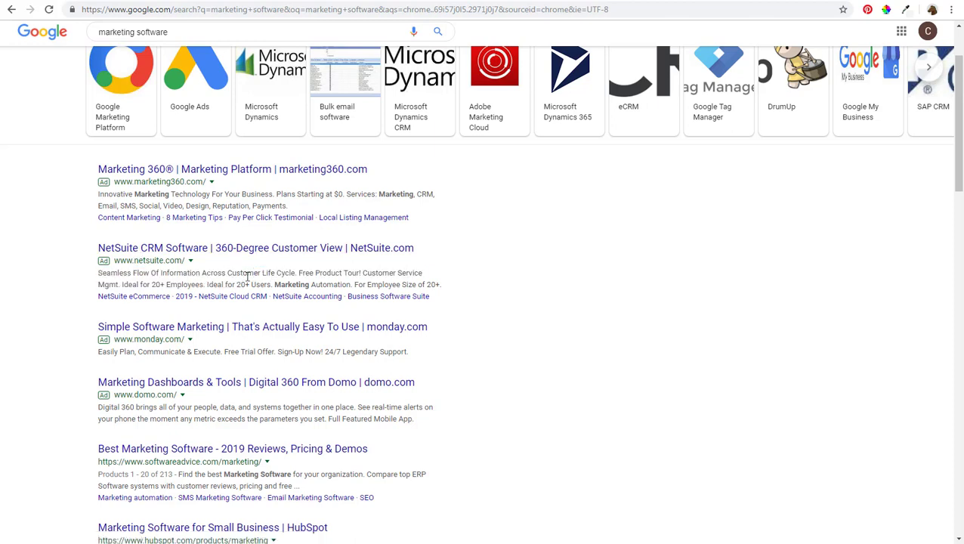
left_click_drag(120, 284, 191, 284)
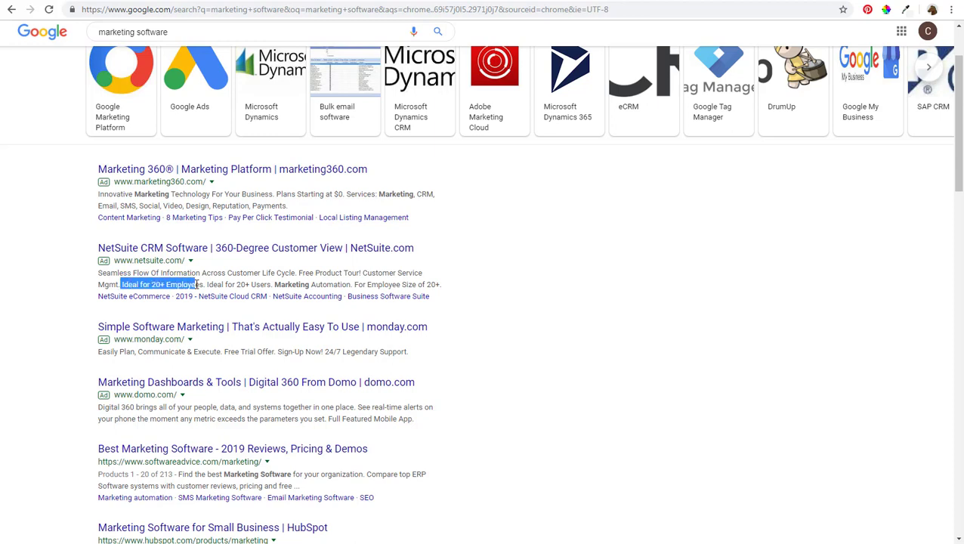
left_click(208, 284)
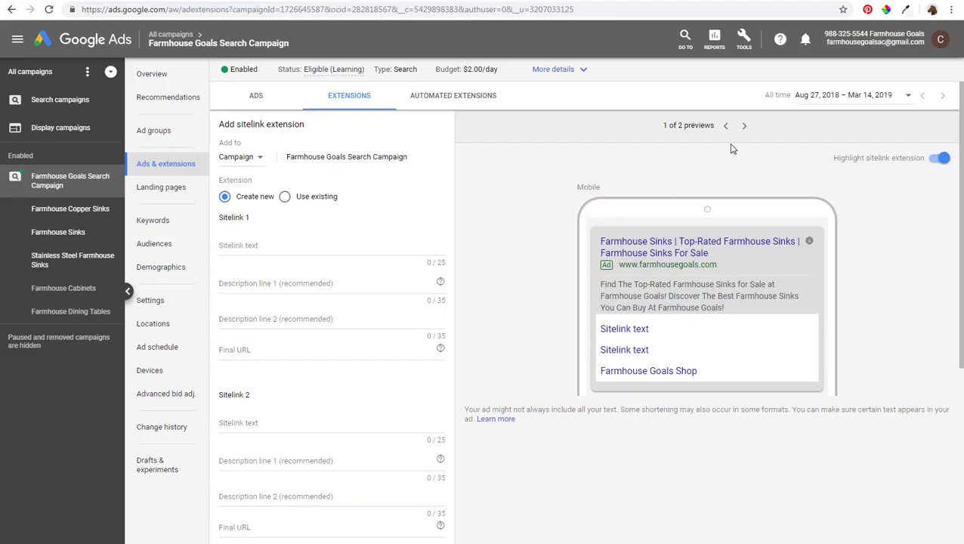
Back in Google Ads, preview the ad on desktop and check which levels the sitelink extension can be added to.
left_click(745, 126)
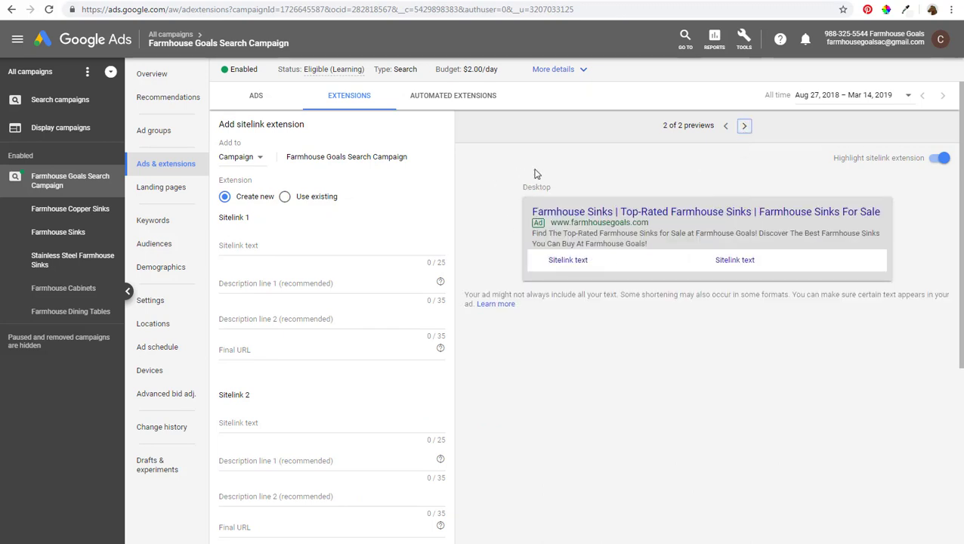
left_click(240, 158)
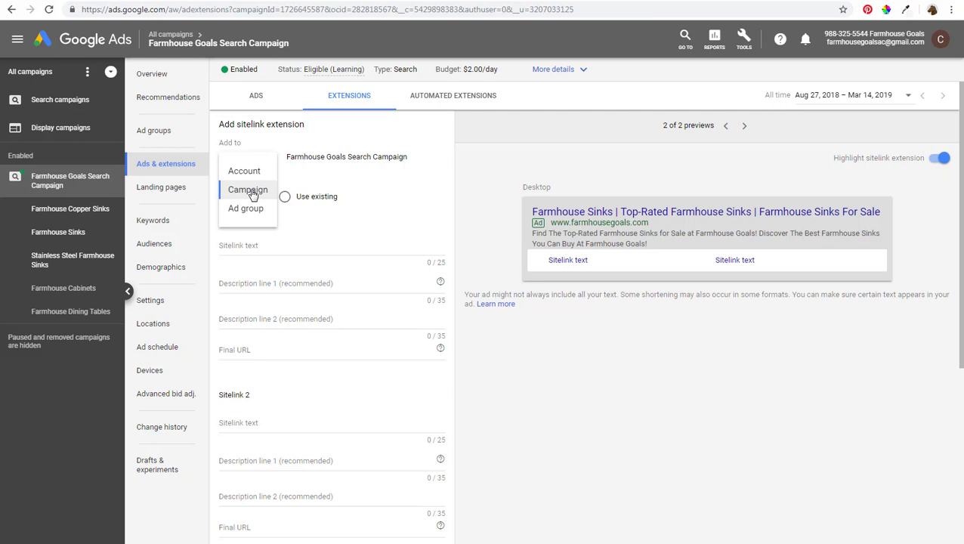
left_click(336, 162)
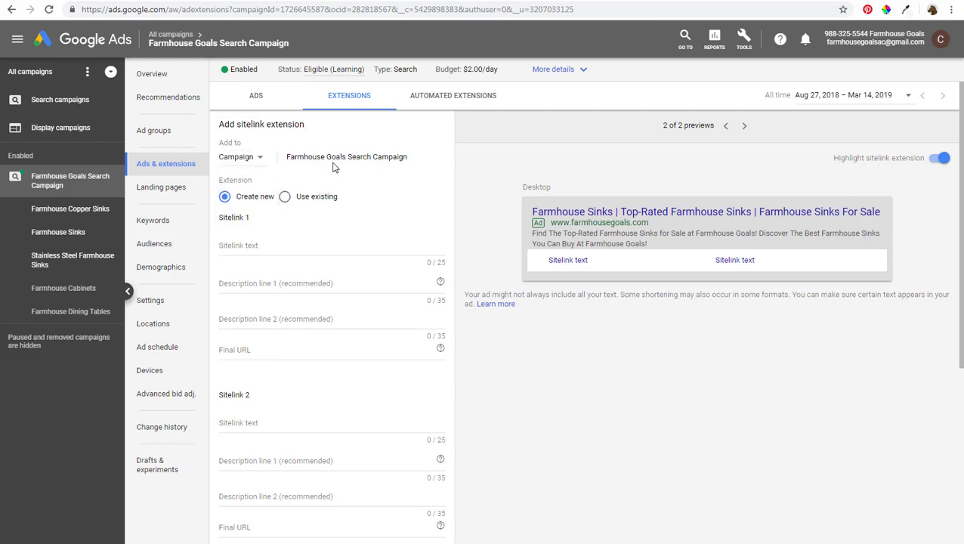
Check the existing sitelink extensions available for reuse, and return to creating a new one.
left_click(286, 198)
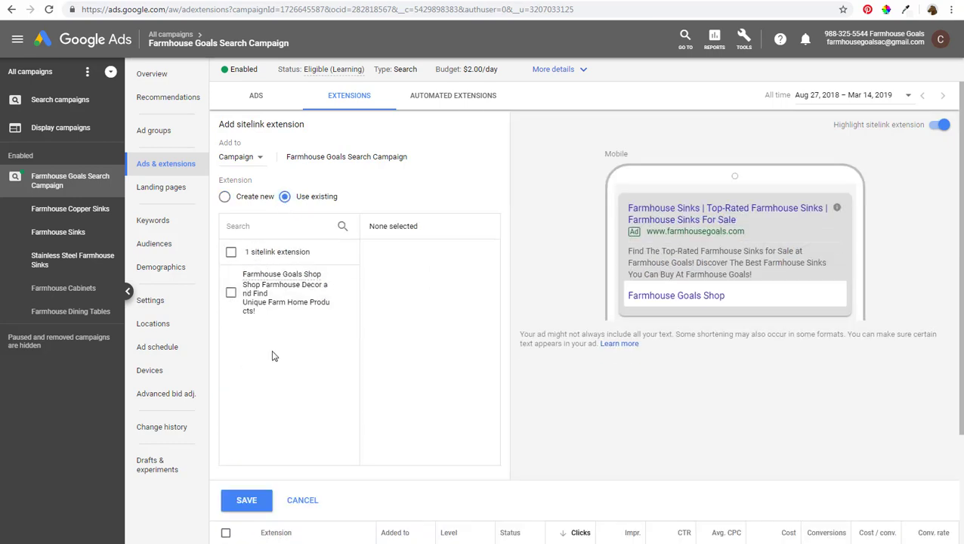
left_click(231, 293)
left_click(238, 502)
left_click(225, 197)
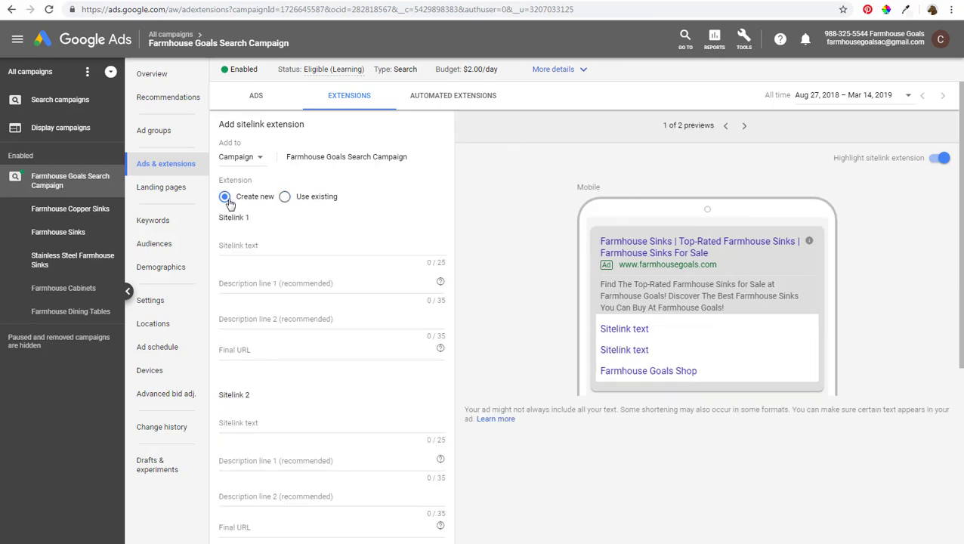
left_click(275, 244)
left_click(261, 287)
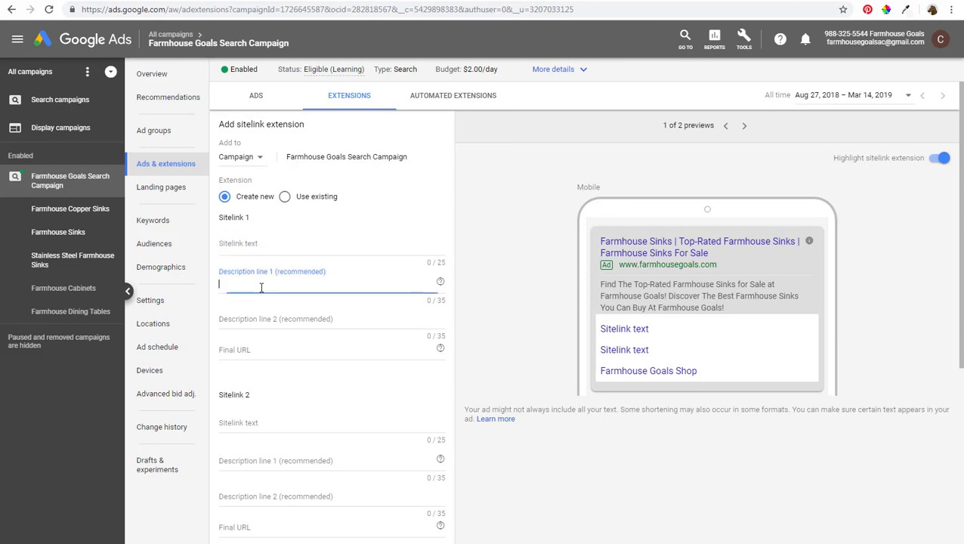
left_click(268, 323)
left_click(259, 348)
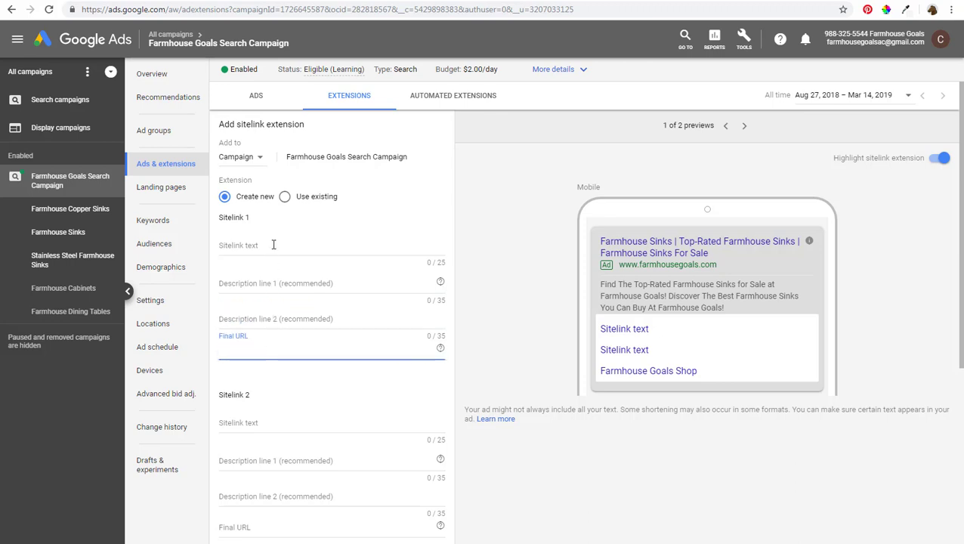
Set the text of Sitelink 1 to "Farmhouse Goals Blog", leaving its descriptions and final URL empty.
left_click(300, 245)
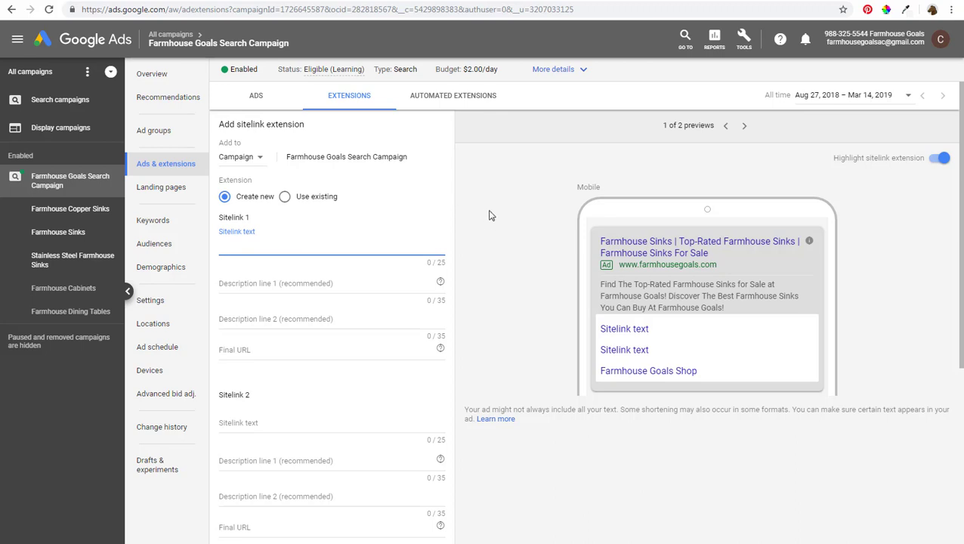
type("Farmhouse Shop")
key("Tab")
key("Tab")
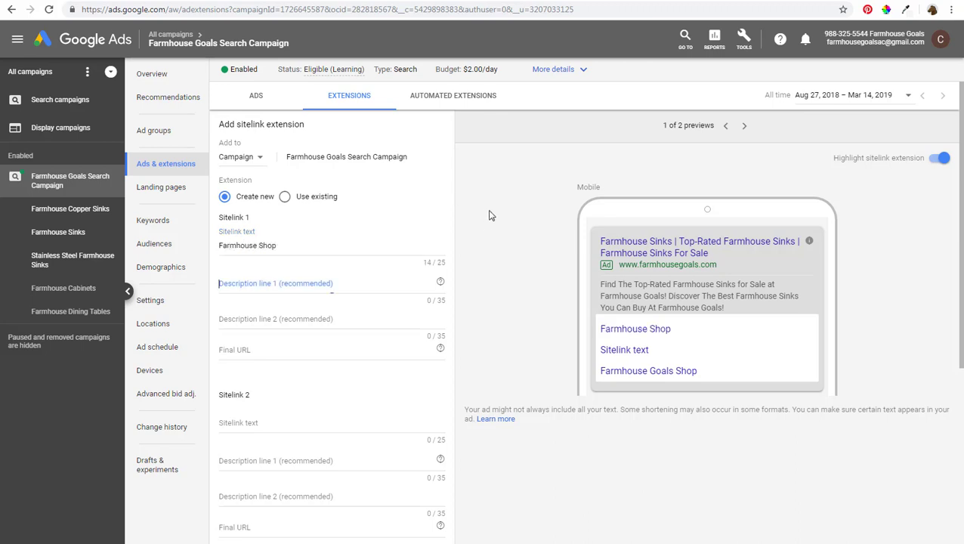
key("Tab")
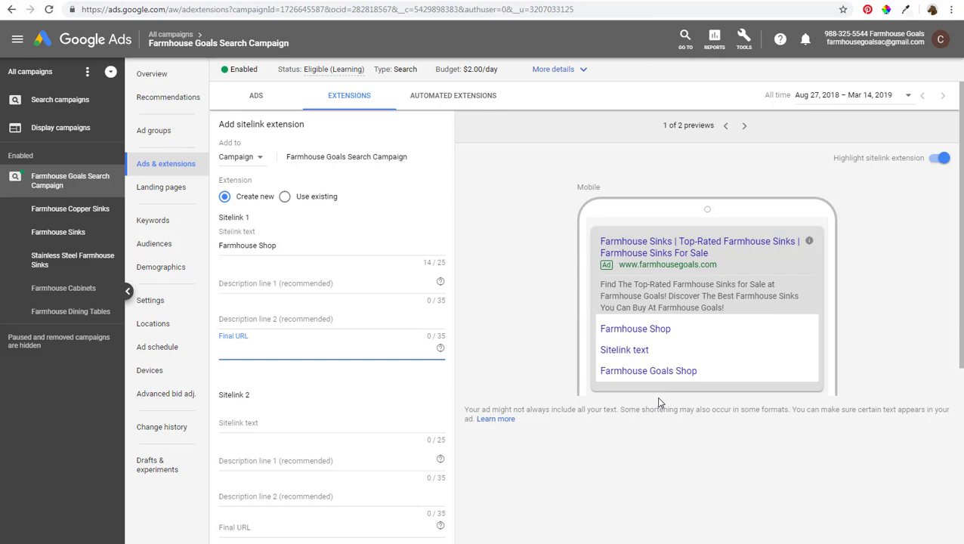
left_click_drag(278, 243, 261, 241)
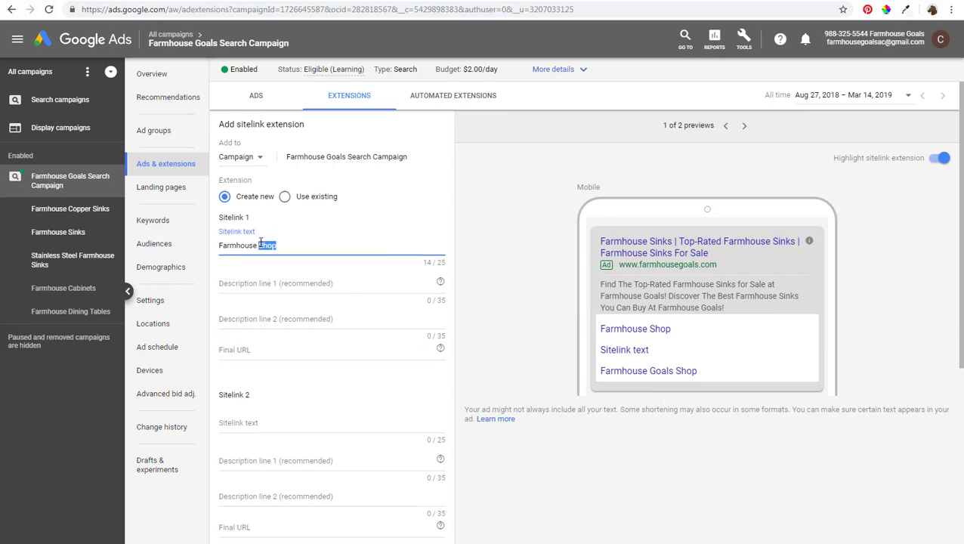
type("Goals Blog")
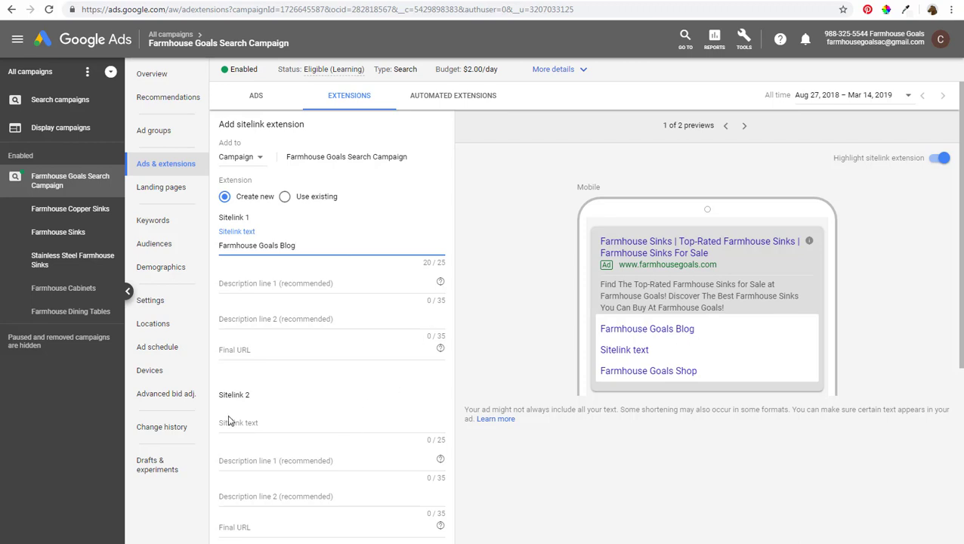
Set the text of Sitelink 2 to "Farmhouse Decor Giveaway", leaving its descriptions and final URL empty.
left_click(263, 424)
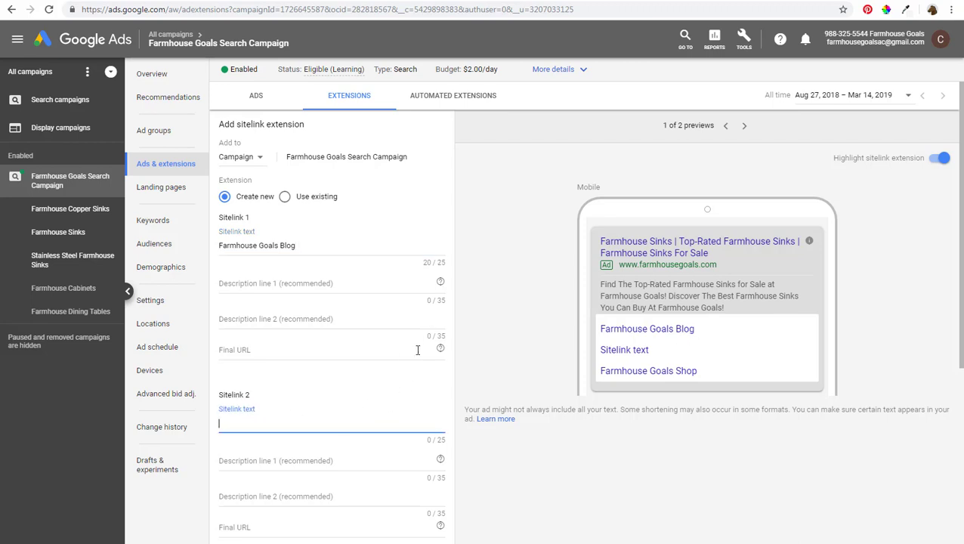
type("Farmhouse Decor Giveaway")
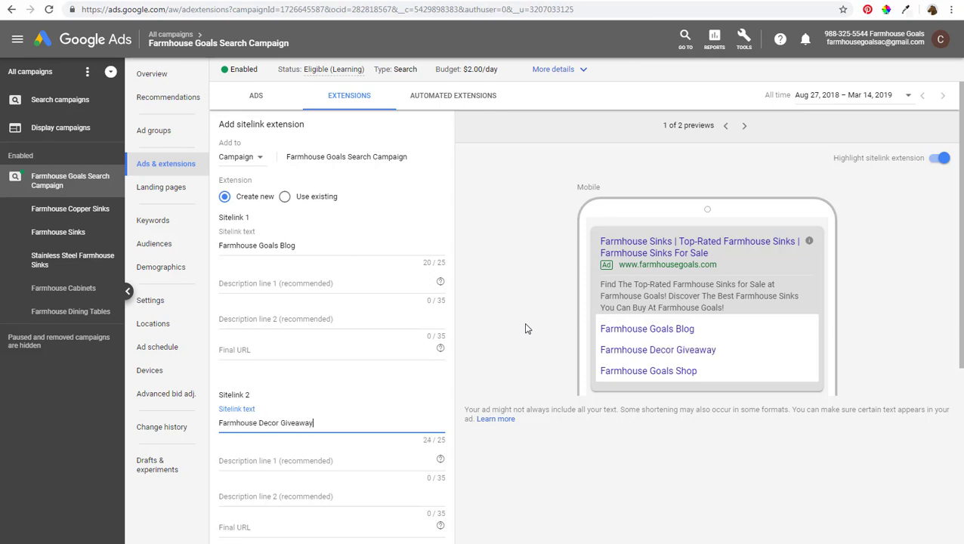
key("Tab")
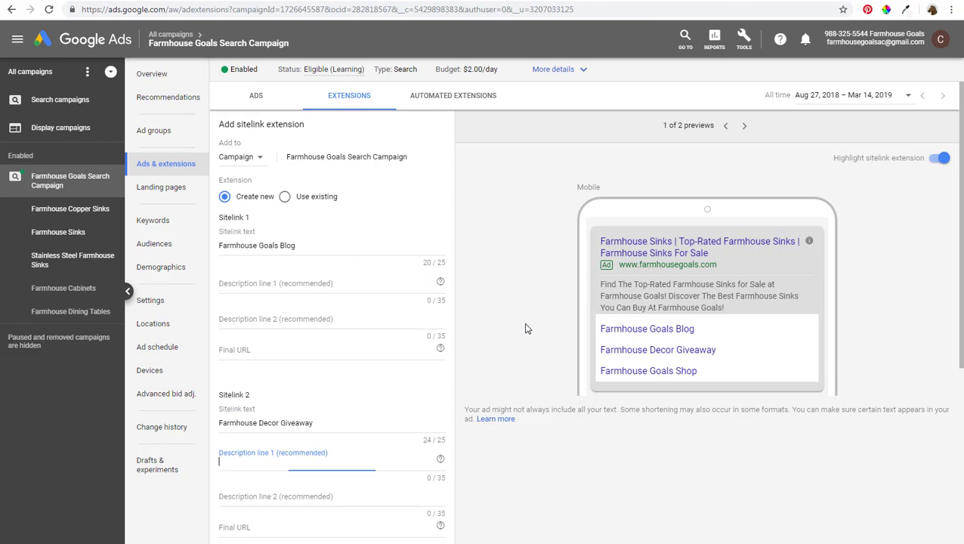
key("Tab")
key("Tab")
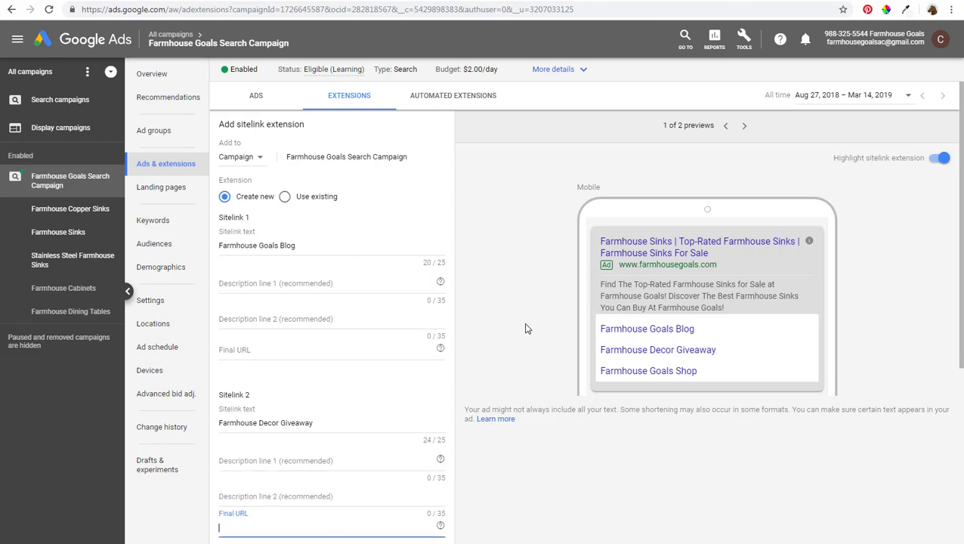
Add a third sitelink with the text "Home".
scroll(521, 329, "down", 2)
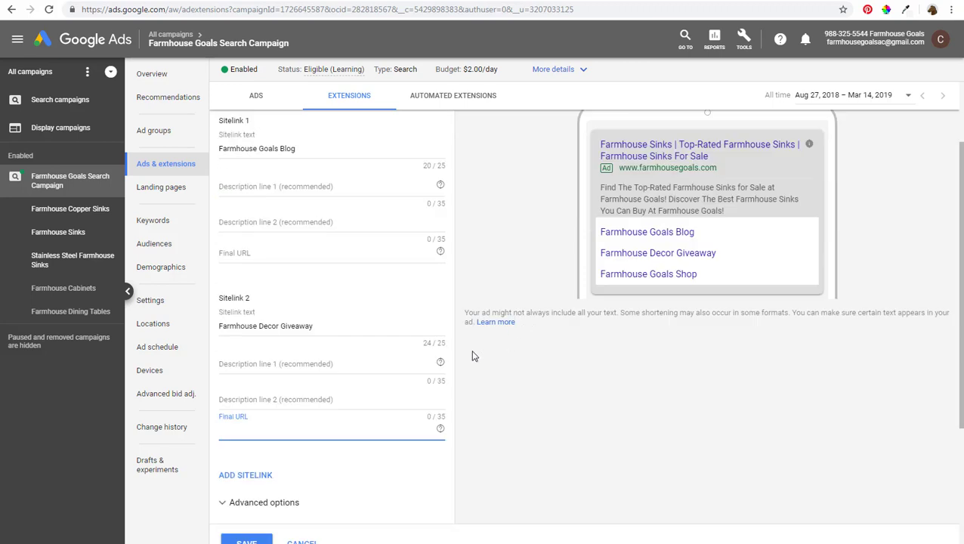
left_click(265, 476)
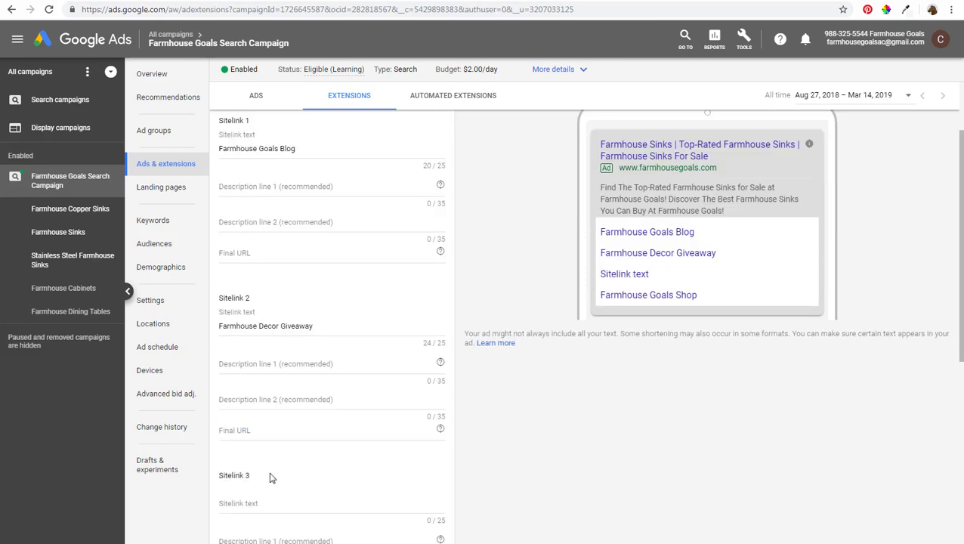
scroll(271, 439, "down", 4)
left_click(274, 307)
type("Home")
scroll(650, 333, "up", 2)
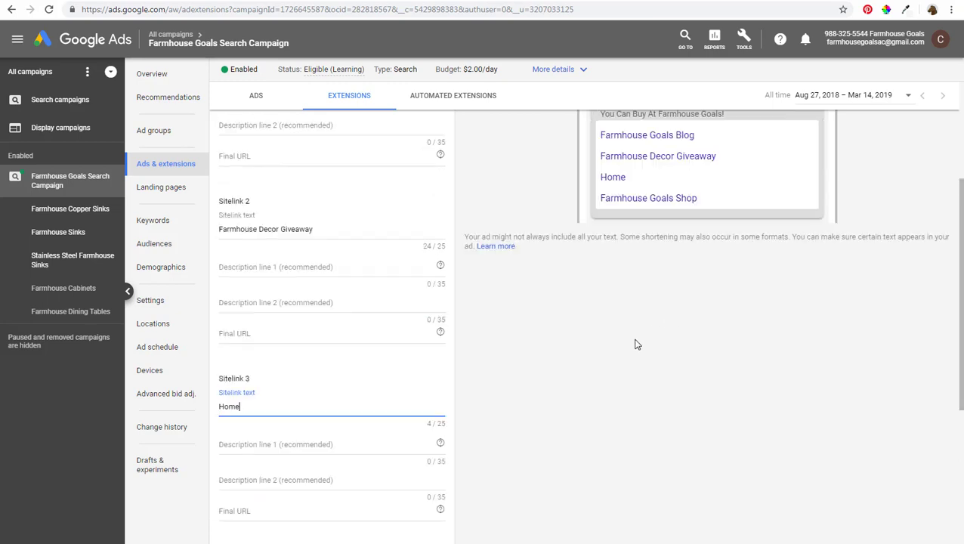
Switch the new sitelinks from campaign level to ad group level, assigning them to the Farmhouse Sinks ad group.
scroll(574, 283, "up", 2)
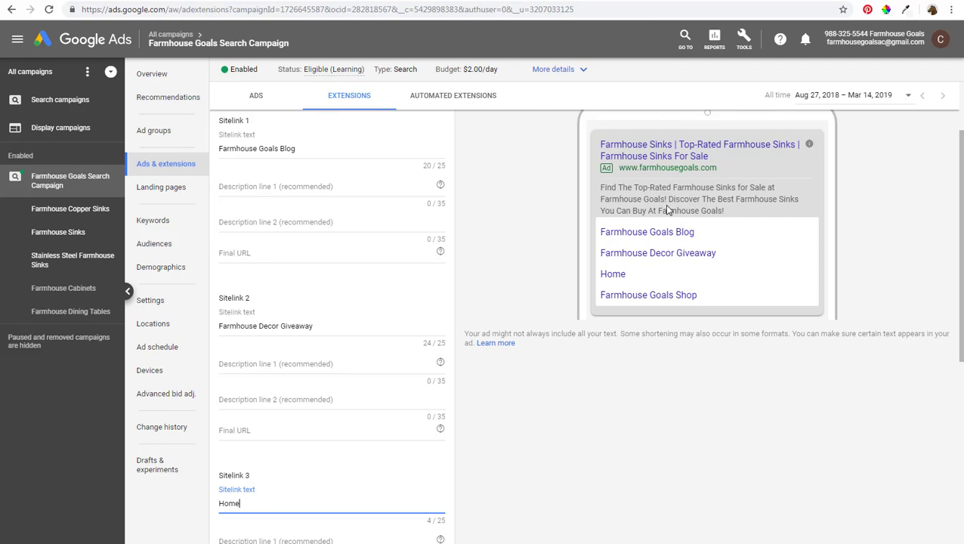
scroll(563, 232, "up", 2)
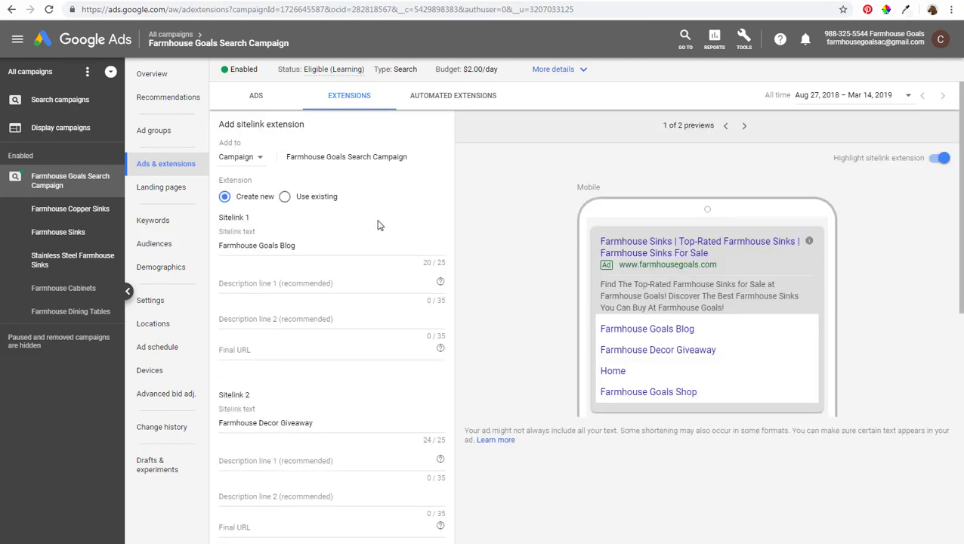
left_click(254, 160)
left_click(253, 208)
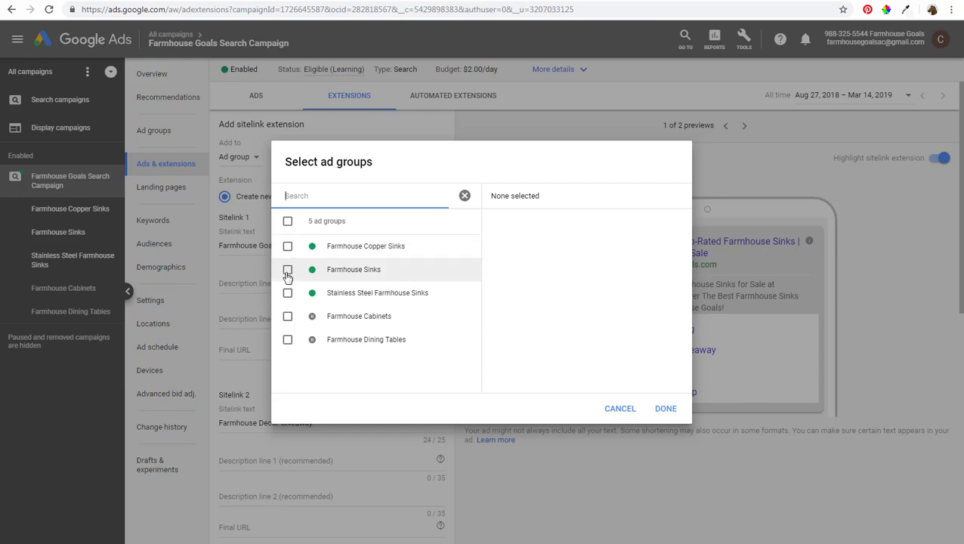
left_click(287, 270)
left_click(666, 409)
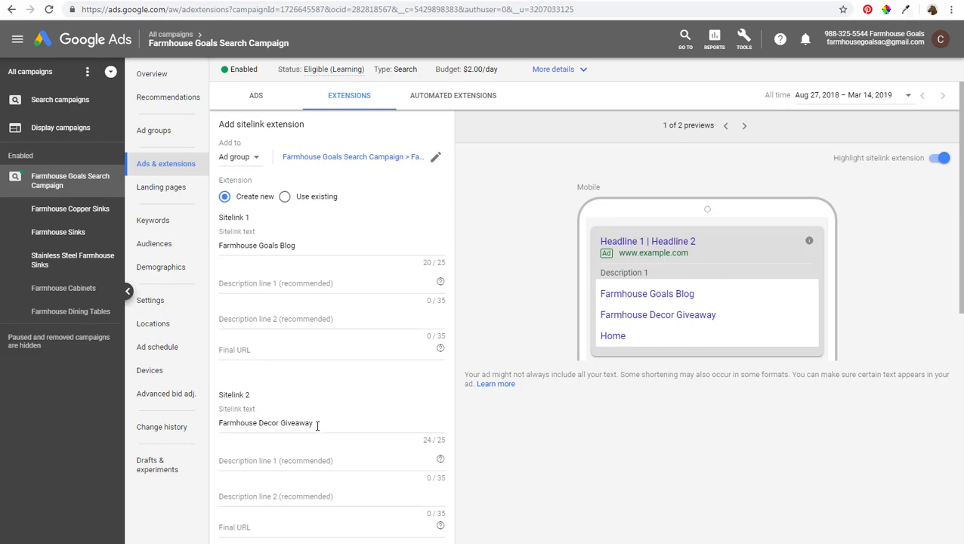
Replace the Sitelink 1 text with "Stainless Steel Sinks" and the Sitelink 2 text with "Copper Farmhouse Sinks", and discard the sitelink form.
left_click_drag(298, 246, 195, 255)
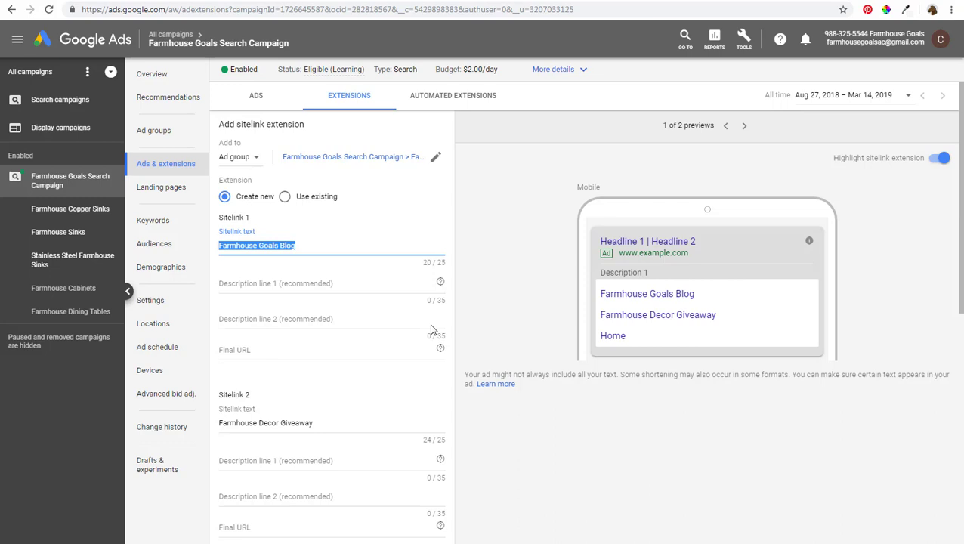
type("Stainless Steel Farmhouse")
key("ctrl+BackSpace")
type("Sinks")
left_click_drag(325, 422, 216, 408)
type("Copper Farmhouse Sinks")
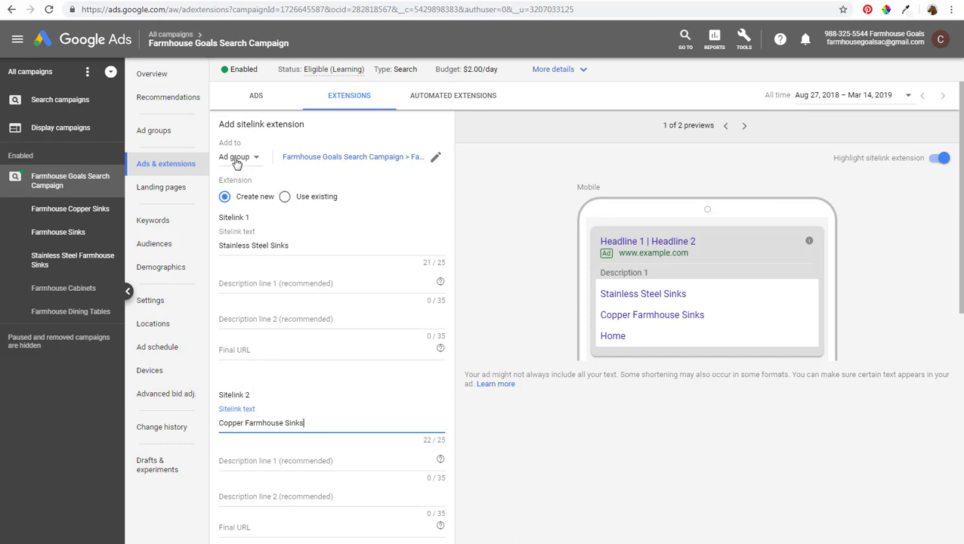
scroll(307, 249, "down", 5)
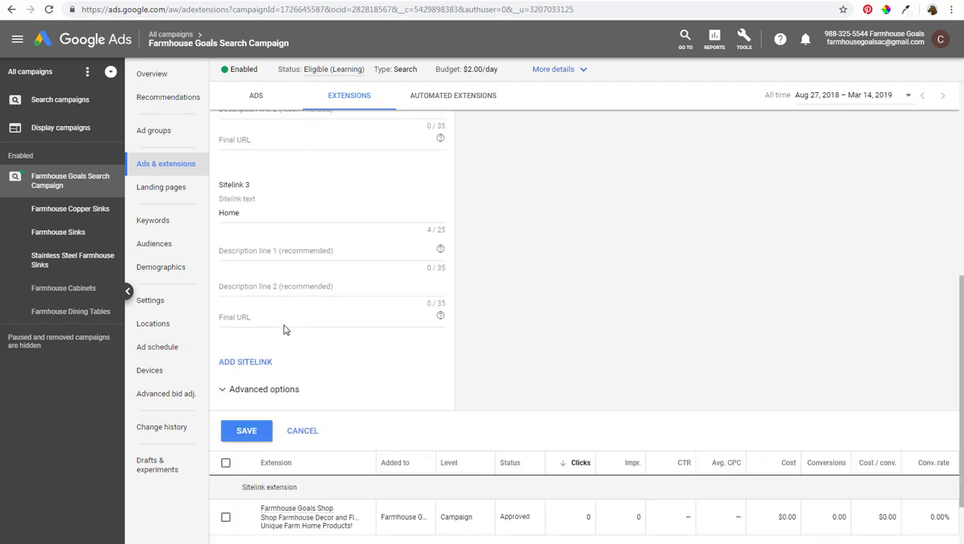
left_click(306, 439)
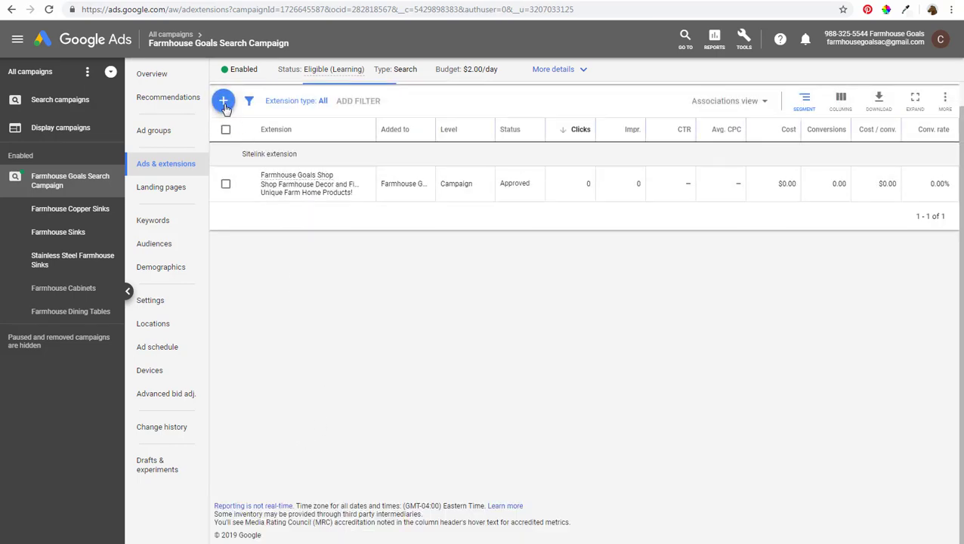
Start a new campaign-level callout extension with "Top-Rated Farmhouse Decor" as callout text 1 and "Shop Our Store" as callout text 2.
left_click(224, 104)
left_click(231, 177)
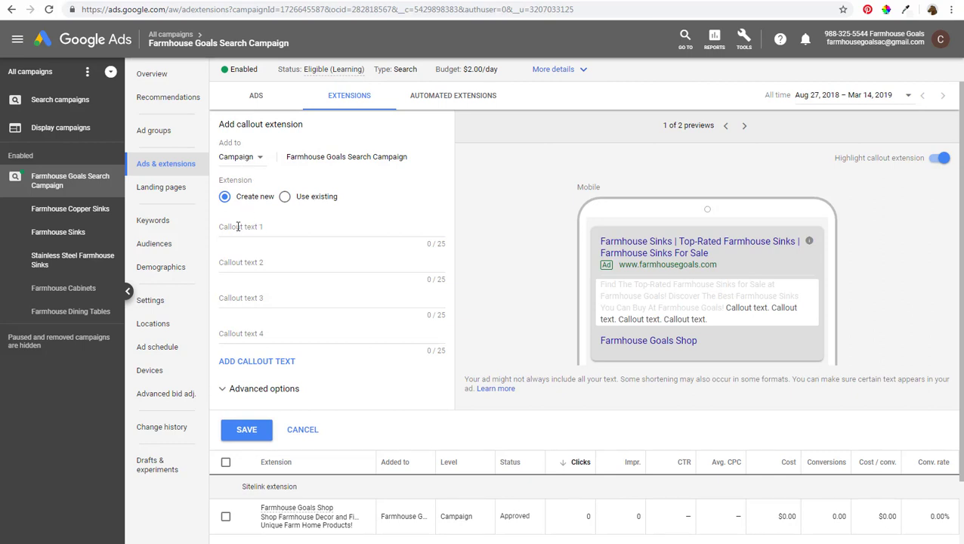
left_click(269, 227)
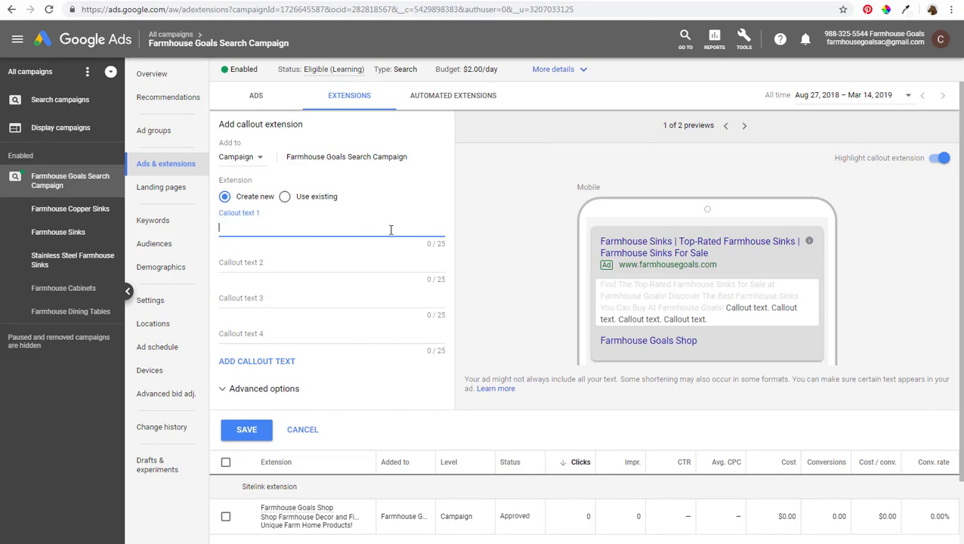
type("Top-R")
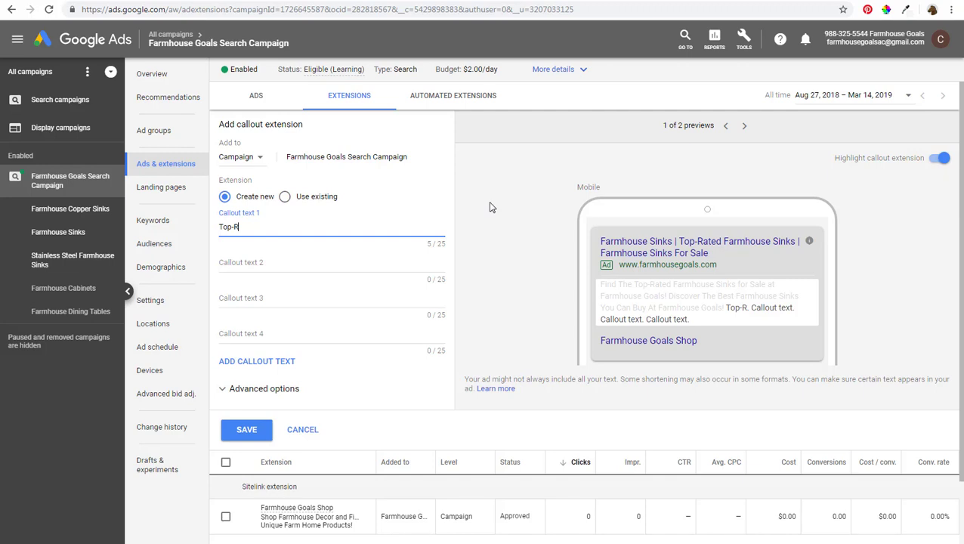
type("ated Farmh")
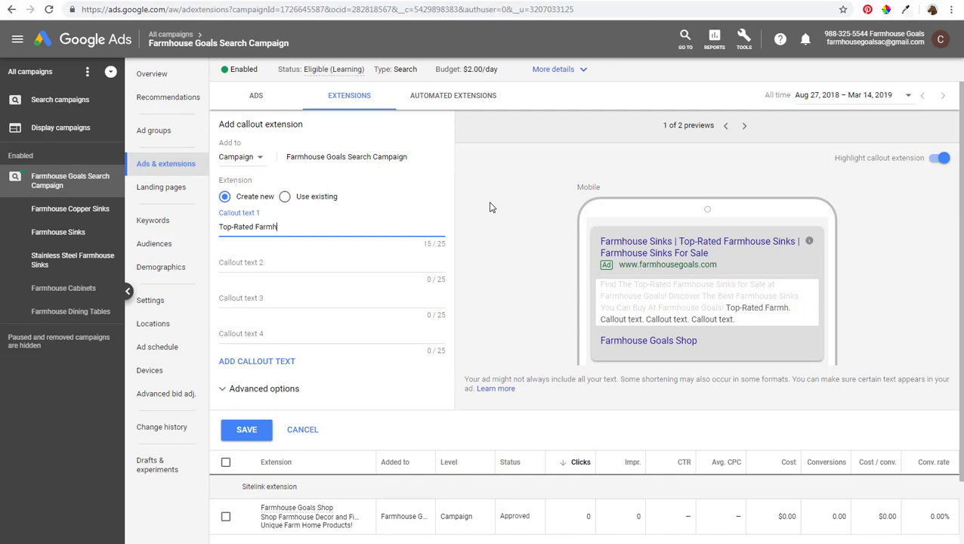
type("ouse Decor")
key("Tab")
type("Sh")
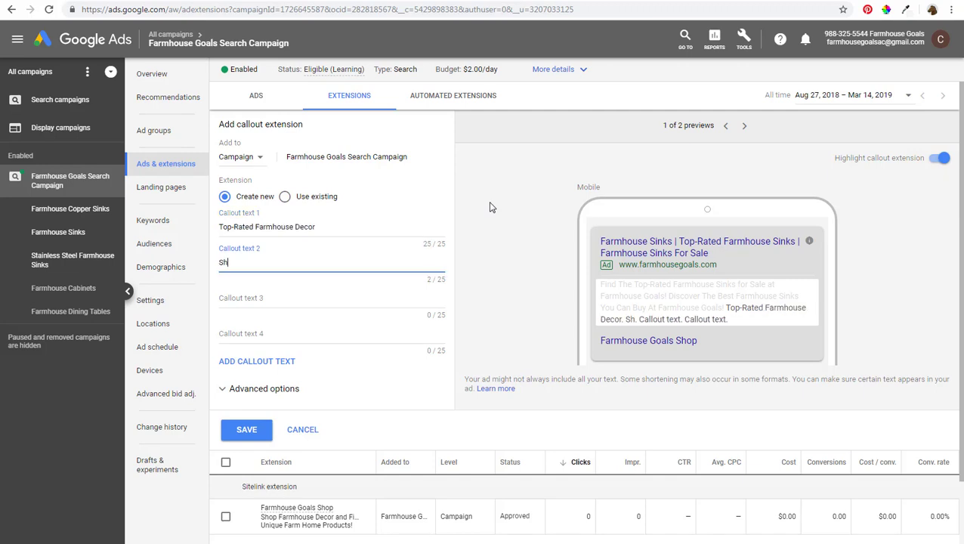
type("op Our Store")
key("Tab")
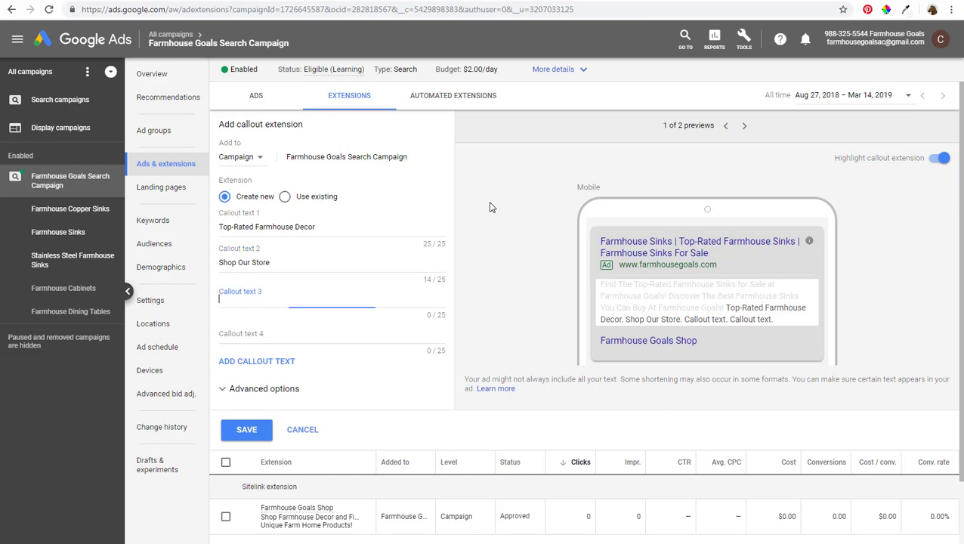
Set callout text 3 to "Free Shipping" and callout text 4 to "Save 20% This Month".
type("Free Shipping")
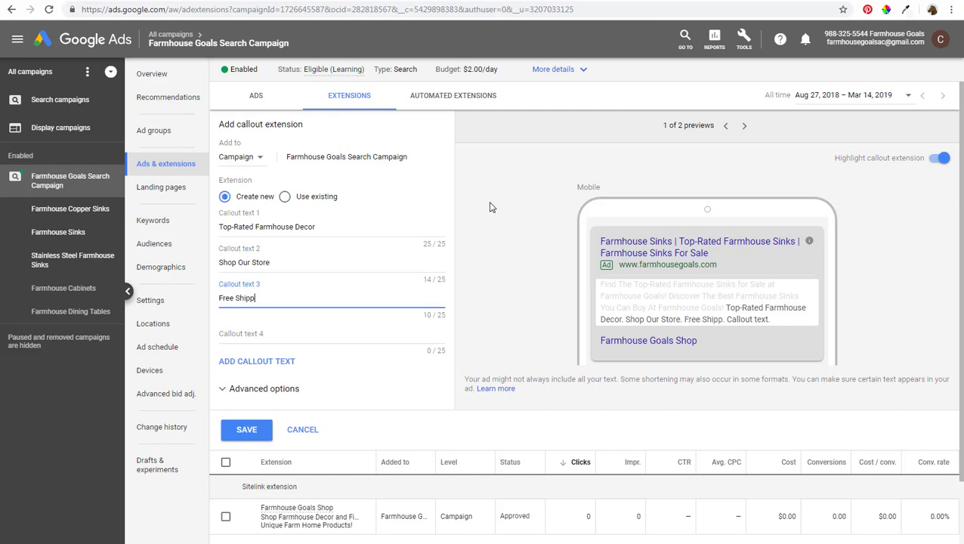
key("Tab")
type("S")
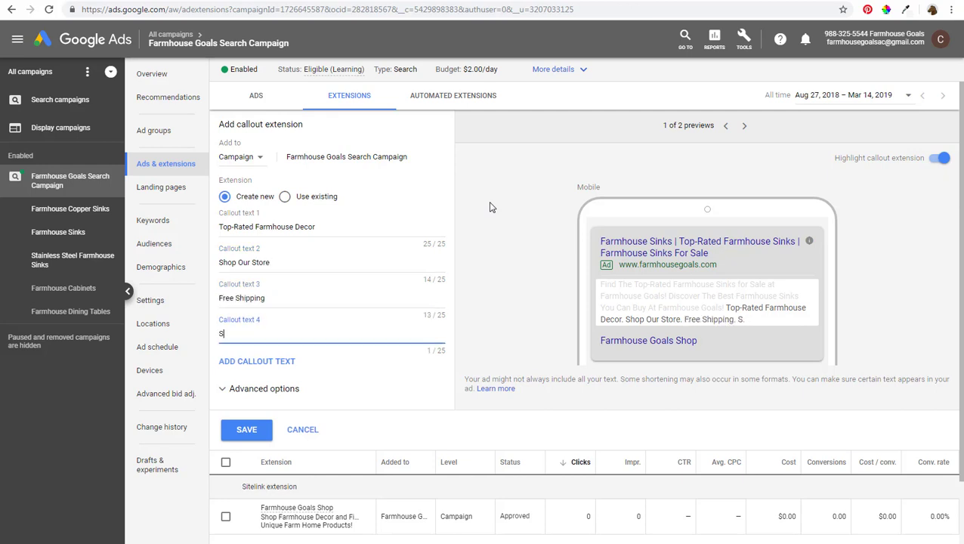
type("ave 20% This Month")
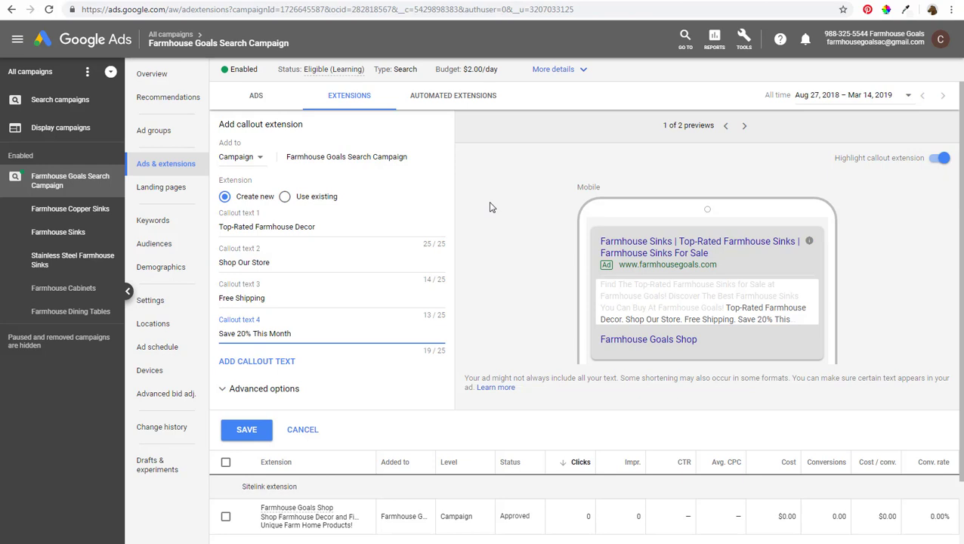
Replace callout text 4 with "Black Friday Sale".
key("BackSpace")
key("BackSpace")
key("BackSpace")
key("BackSpace")
key("BackSpace")
key("BackSpace")
key("BackSpace")
key("BackSpace")
key("BackSpace")
key("BackSpace")
key("BackSpace")
key("BackSpace")
key("BackSpace")
key("BackSpace")
key("BackSpace")
key("BackSpace")
key("BackSpace")
key("BackSpace")
key("BackSpace")
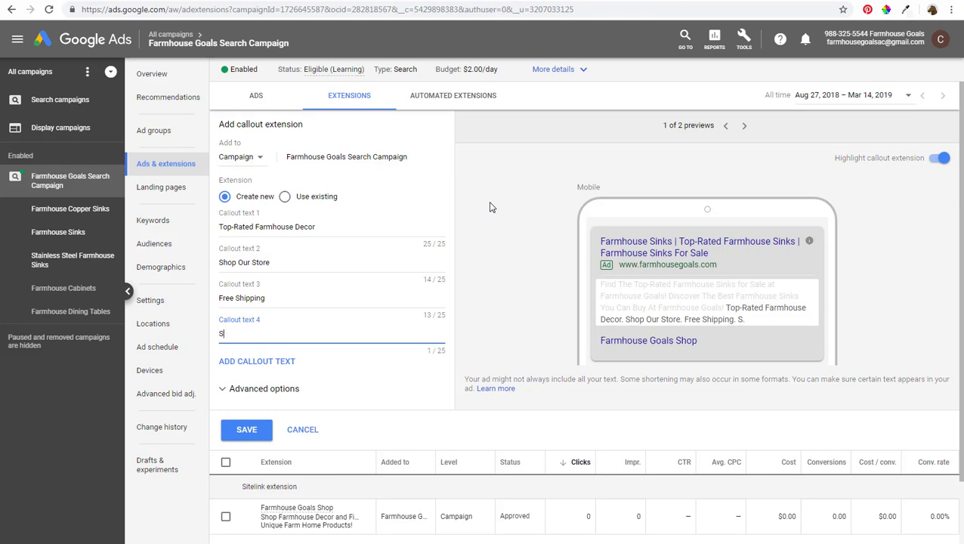
type("Black Fri")
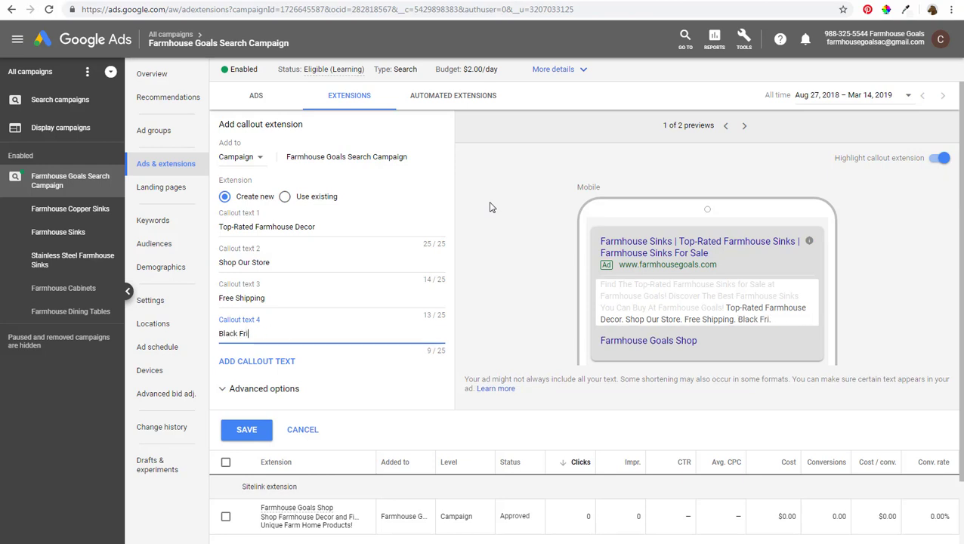
type("day Sale")
Review the levels the callout extension can be added to, and discard the callout form without saving.
left_click(249, 160)
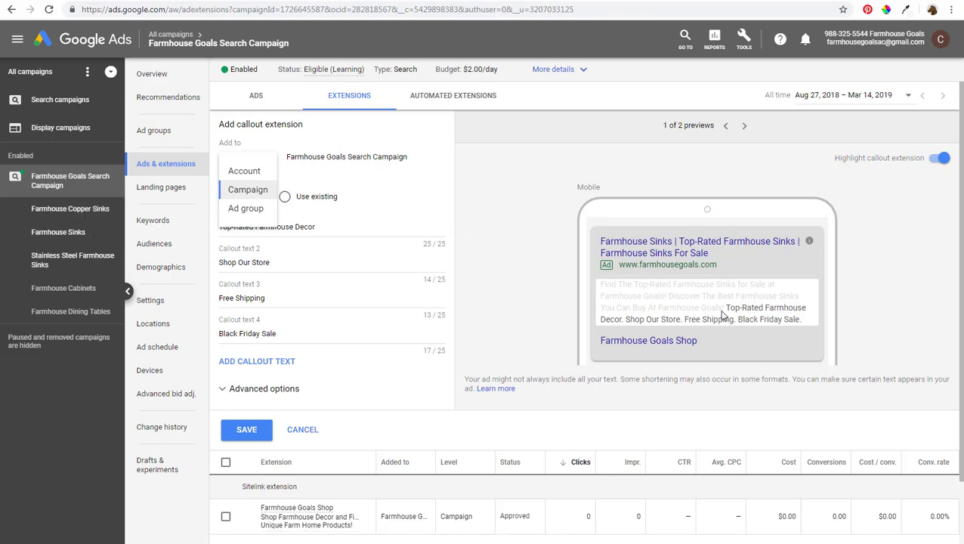
left_click(514, 248)
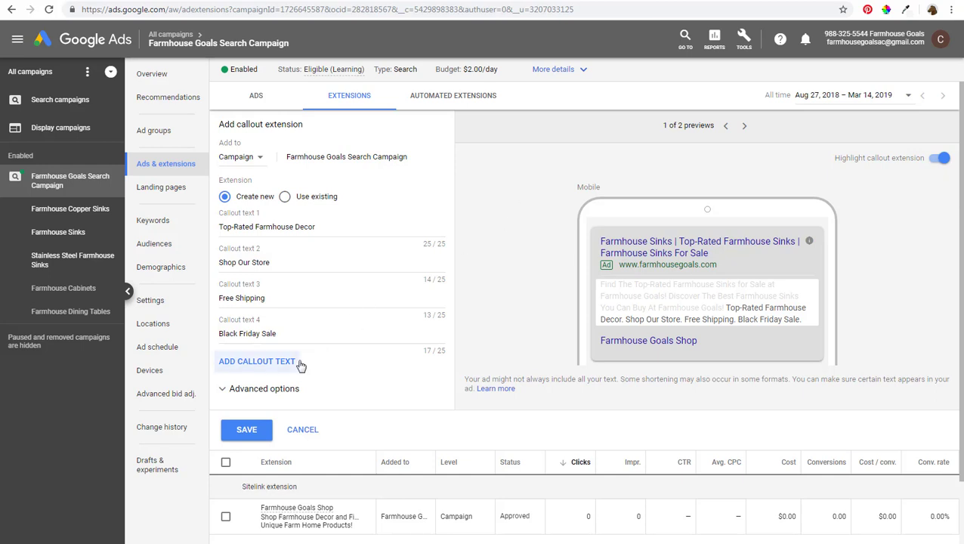
left_click(254, 157)
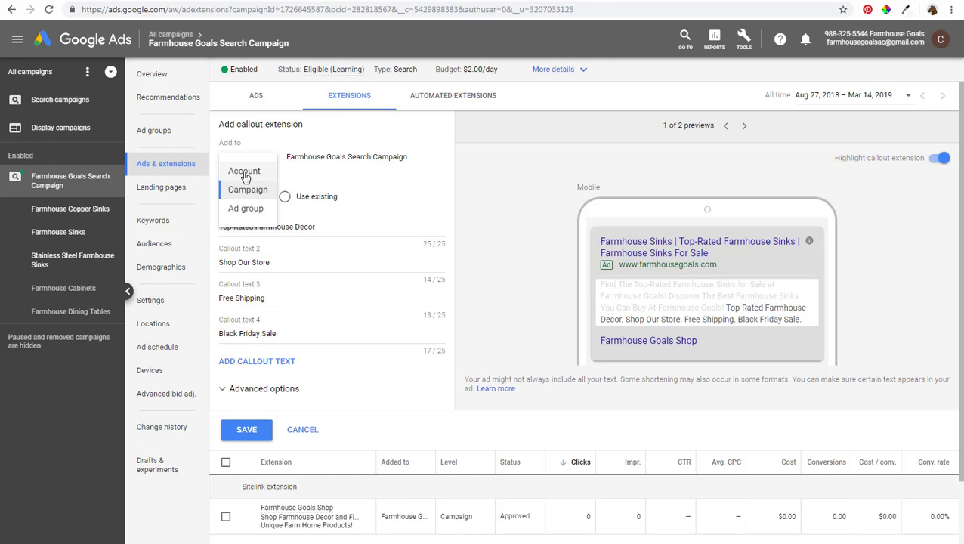
left_click(330, 224)
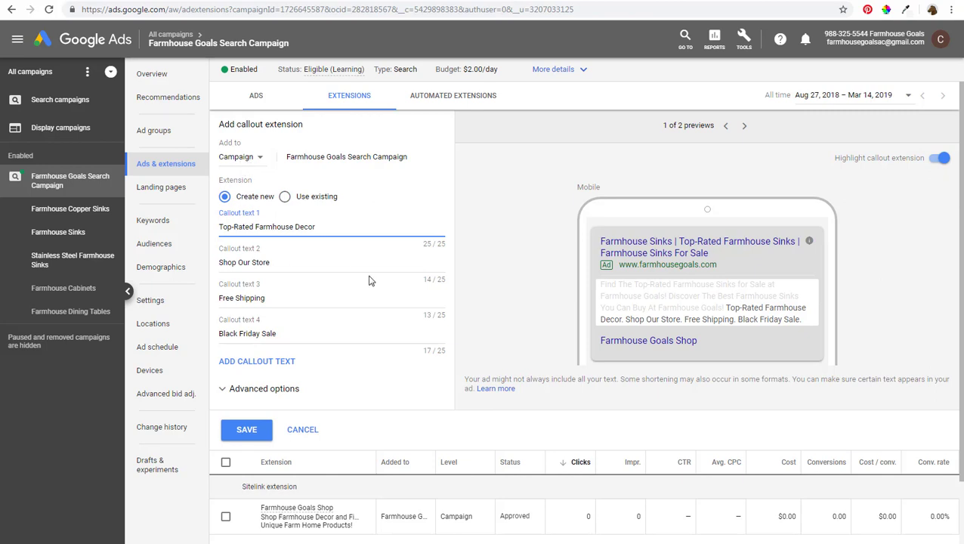
left_click(239, 159)
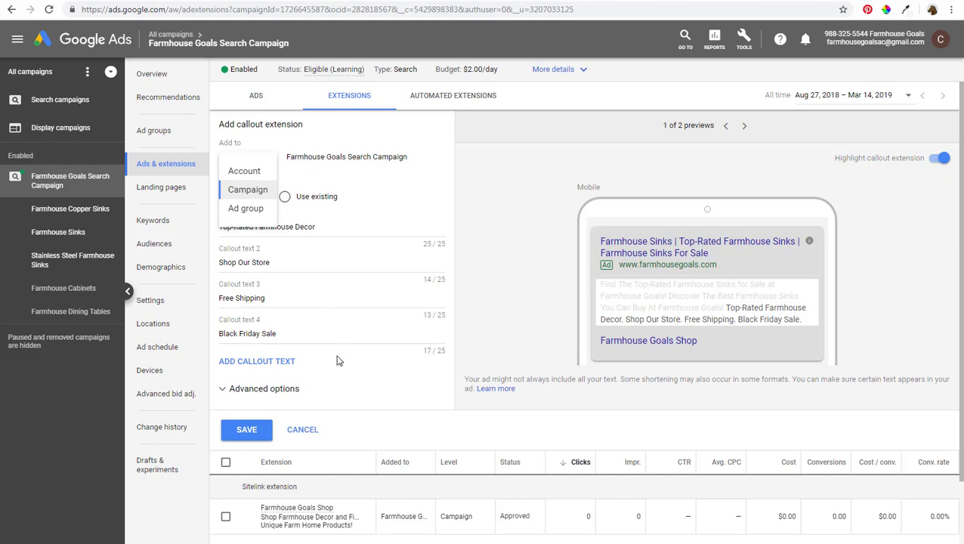
left_click(302, 429)
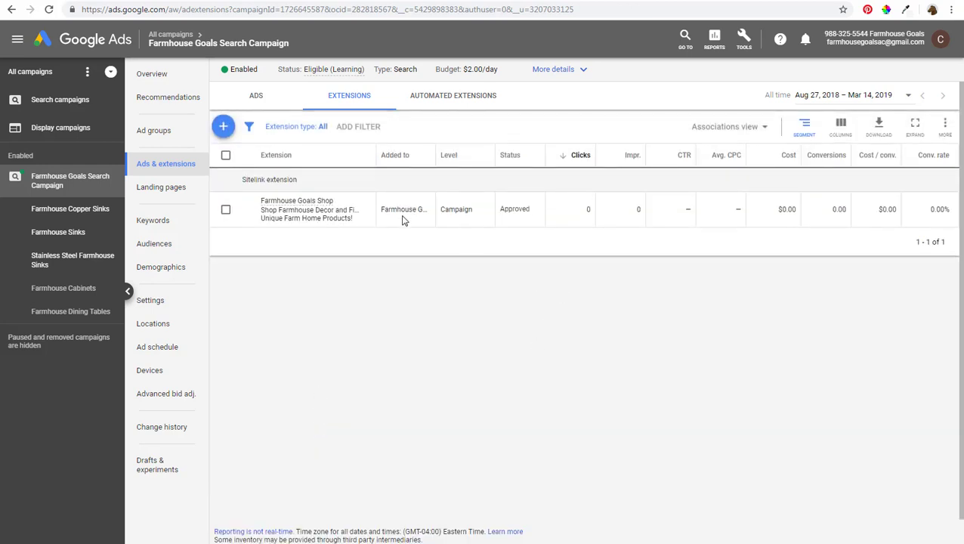
Start a new campaign-level structured snippet extension in English with the header type Styles.
left_click(225, 127)
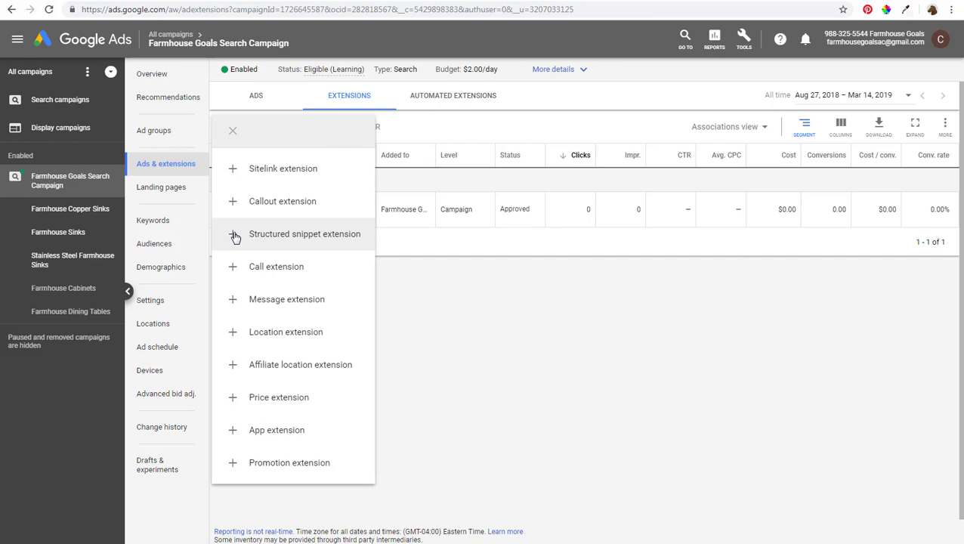
left_click(234, 235)
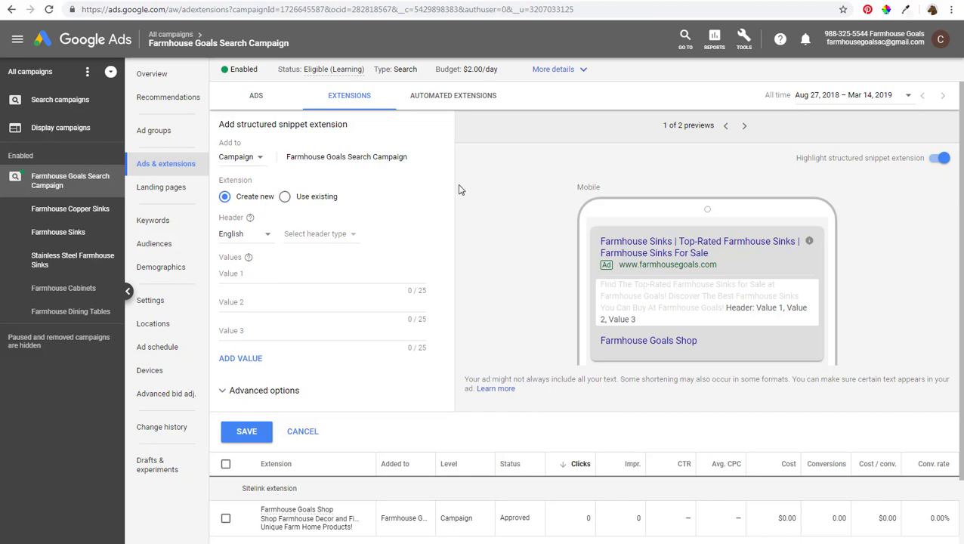
left_click(257, 240)
left_click(482, 263)
left_click(328, 239)
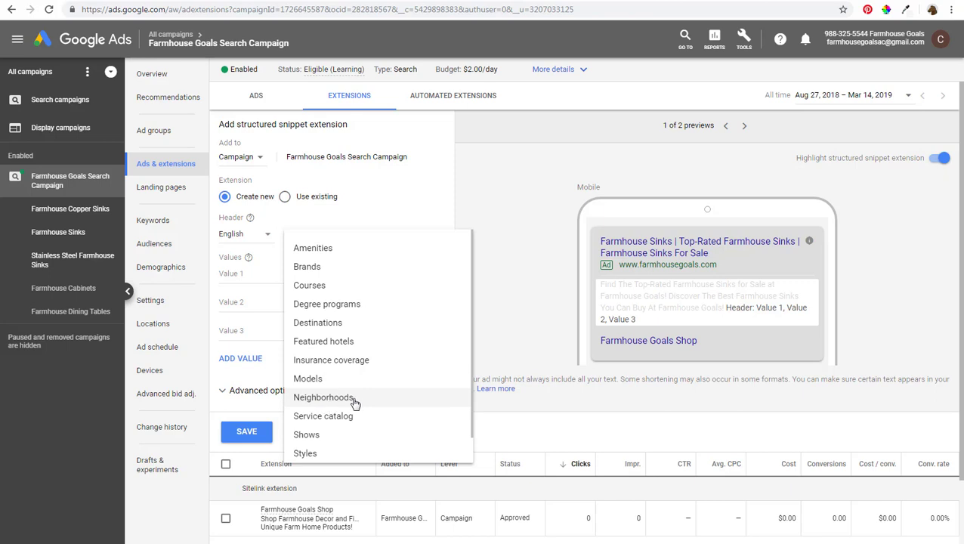
scroll(344, 403, "down", 1)
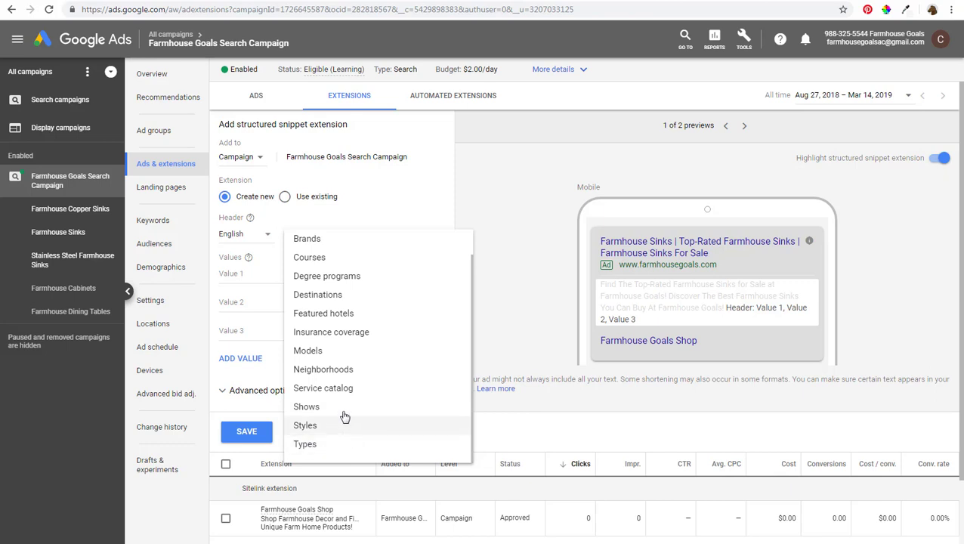
left_click(332, 428)
Enter the snippet values "Cast Iron", "Stainless Steel" and "Fireclay", and add an empty fourth value.
left_click(266, 272)
type("Cast Iron")
key("Tab")
type("Stainless")
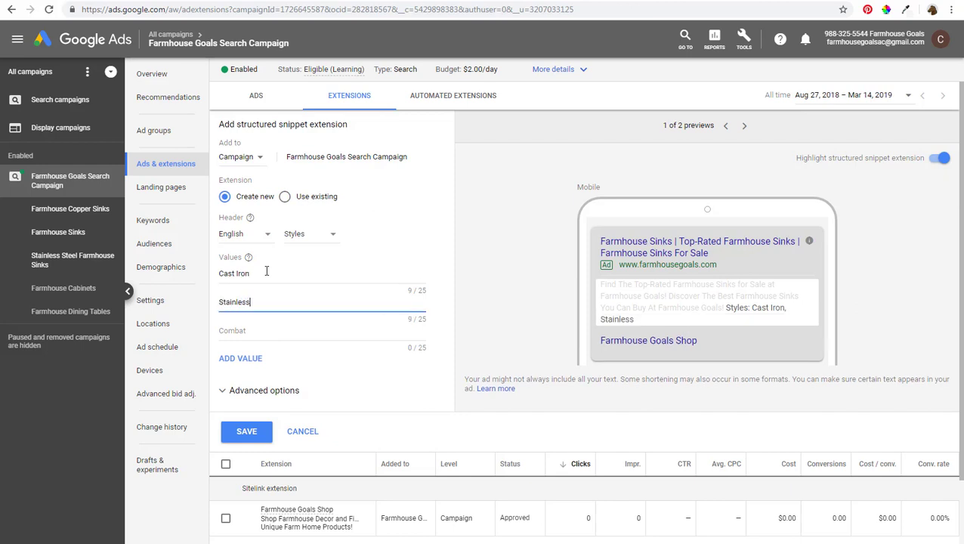
key("Tab")
type("F")
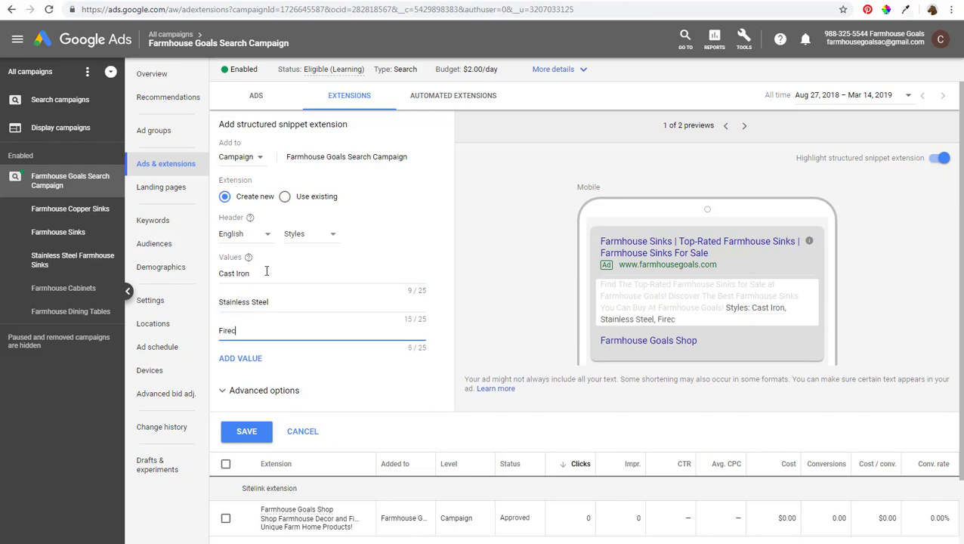
left_click(241, 359)
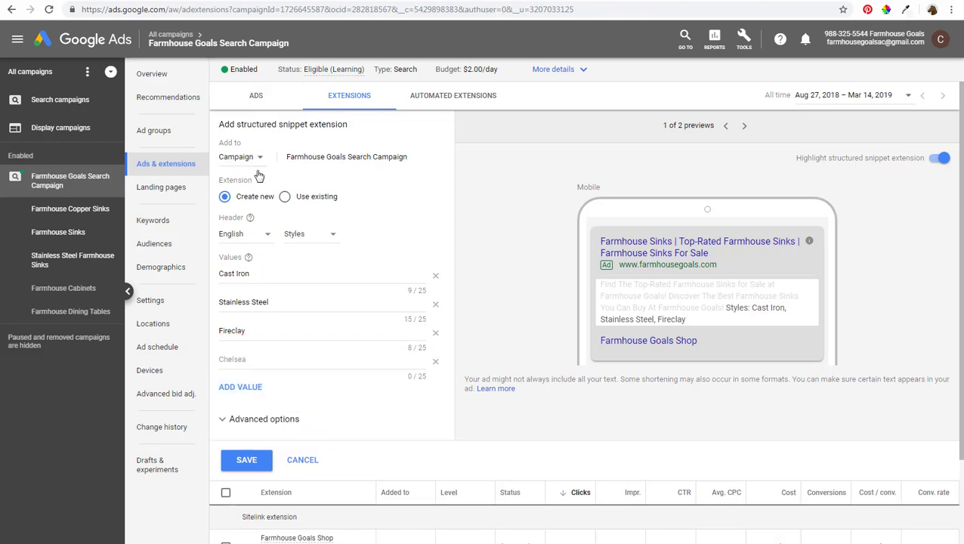
Change the snippet header type to Courses and replace the first three values with "Marketing", "Business Administration" and "Communications".
left_click(314, 240)
left_click(319, 257)
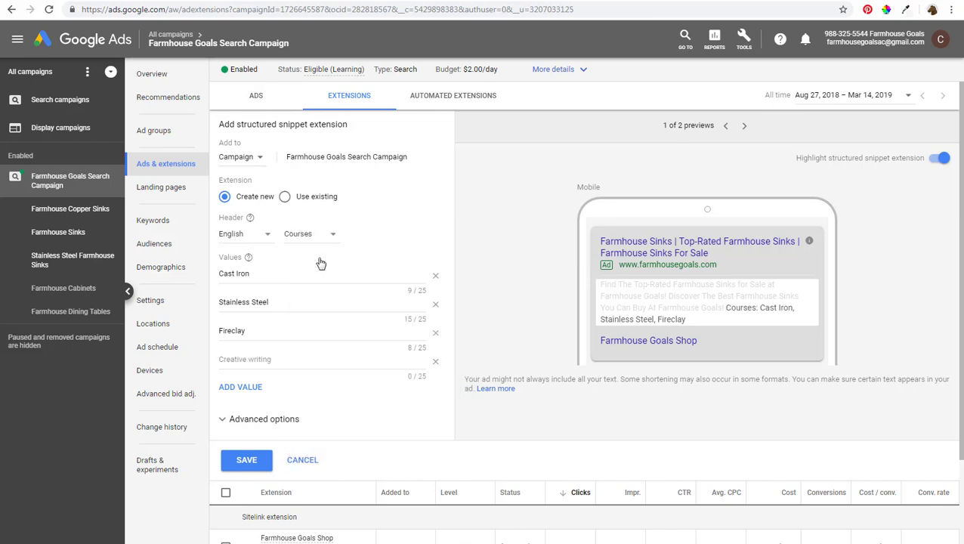
triple_click(274, 276)
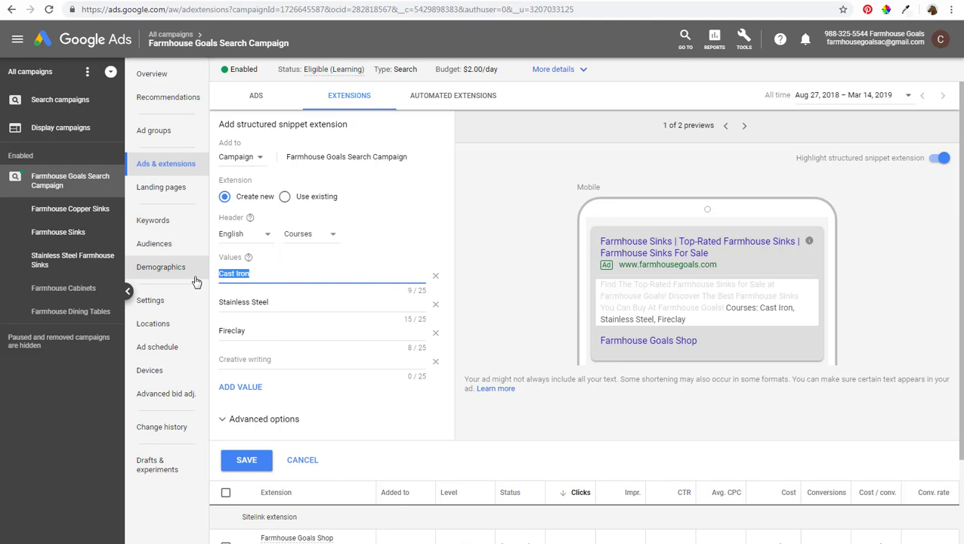
type("Marketing")
key("Tab")
type("Business Administration")
key("Tab")
type("Commu")
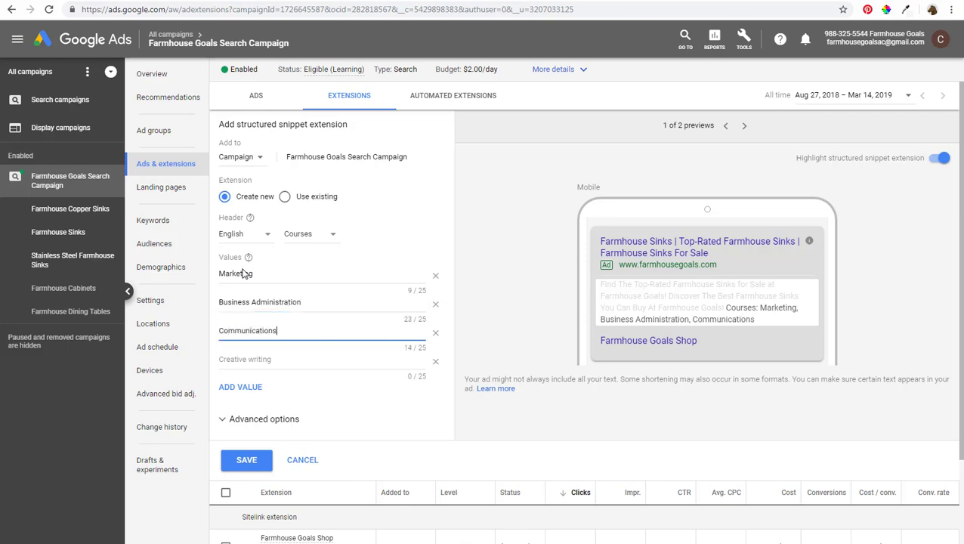
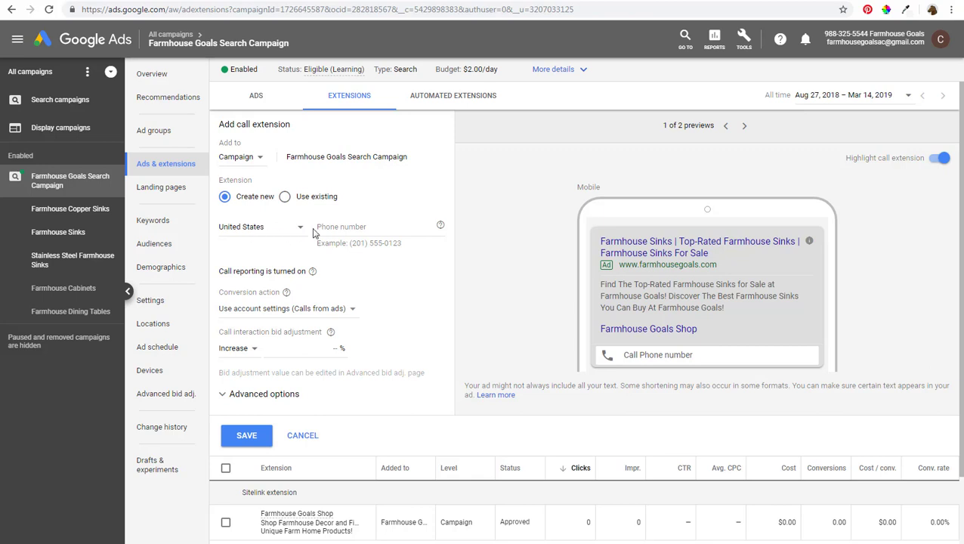
Set the call extension's conversion action to Calls from ads, and discard the call extension form without saving.
left_click(318, 230)
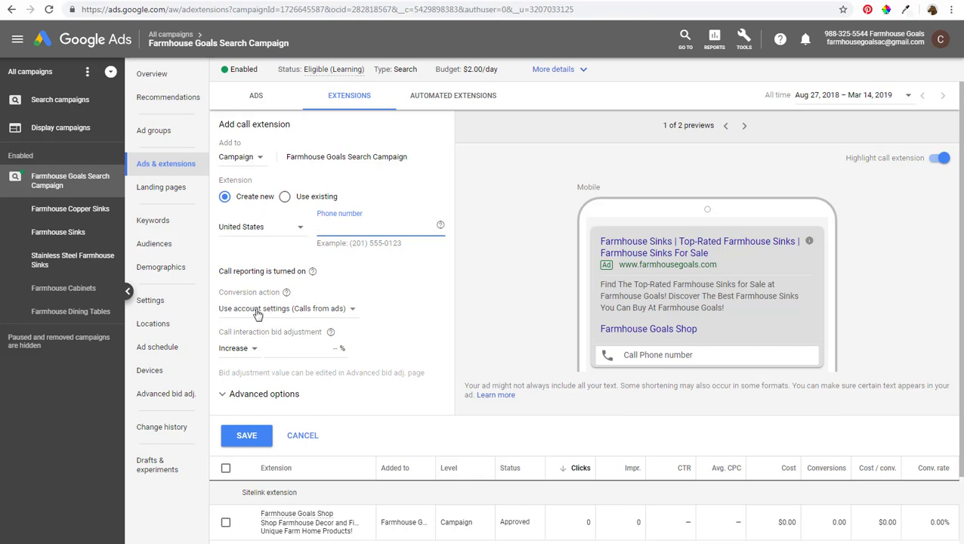
left_click(285, 316)
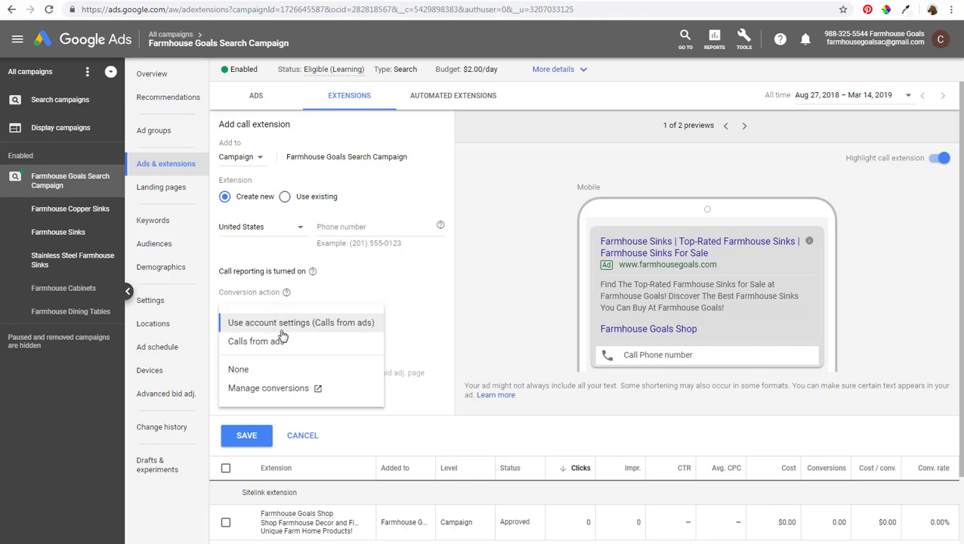
left_click(277, 344)
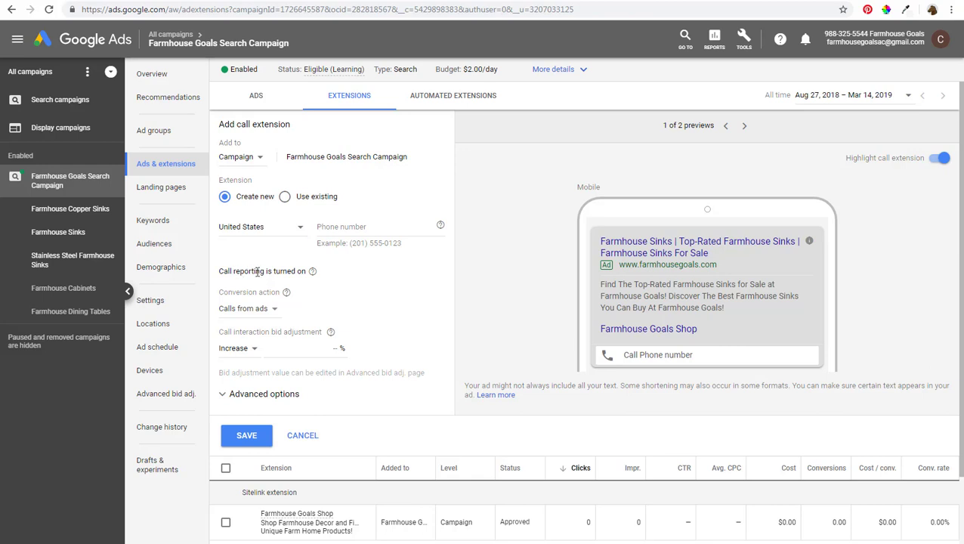
left_click(264, 310)
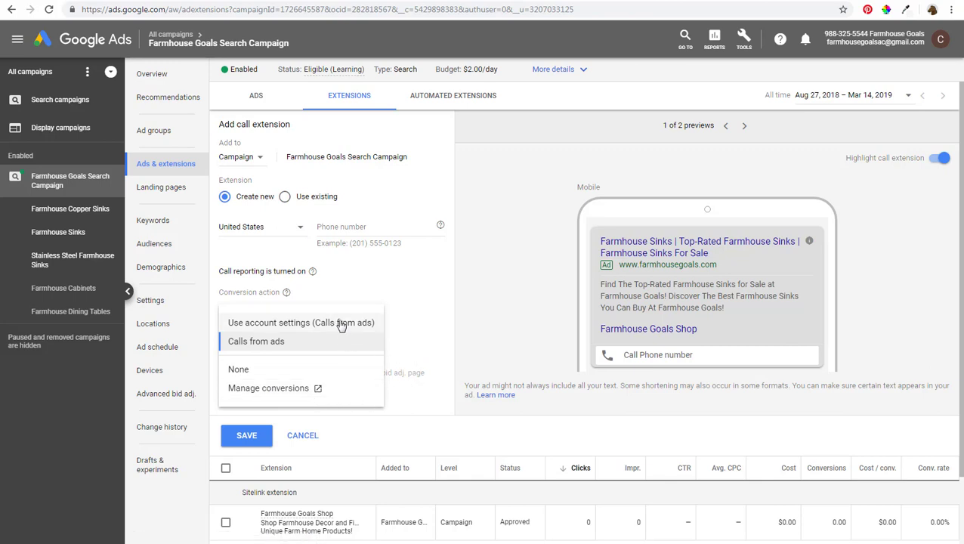
left_click(502, 293)
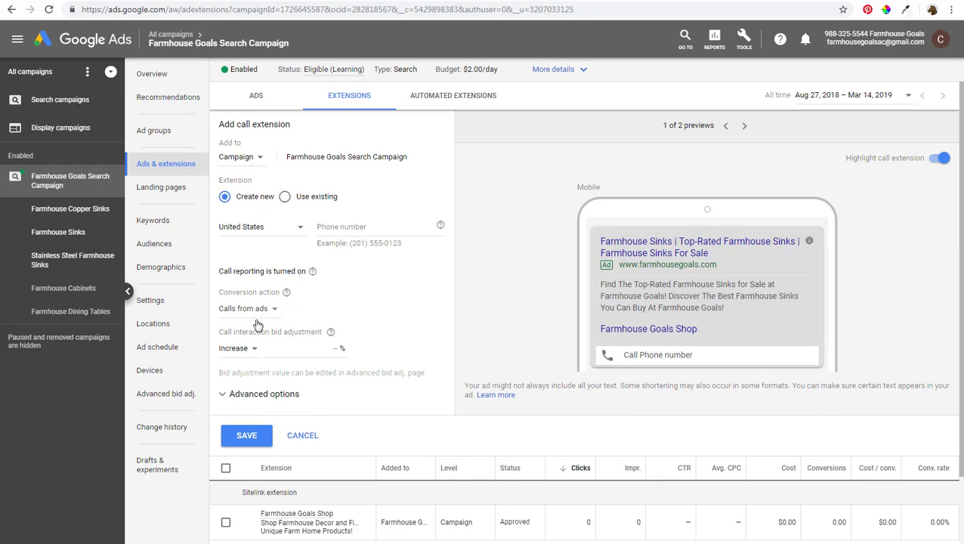
left_click(303, 437)
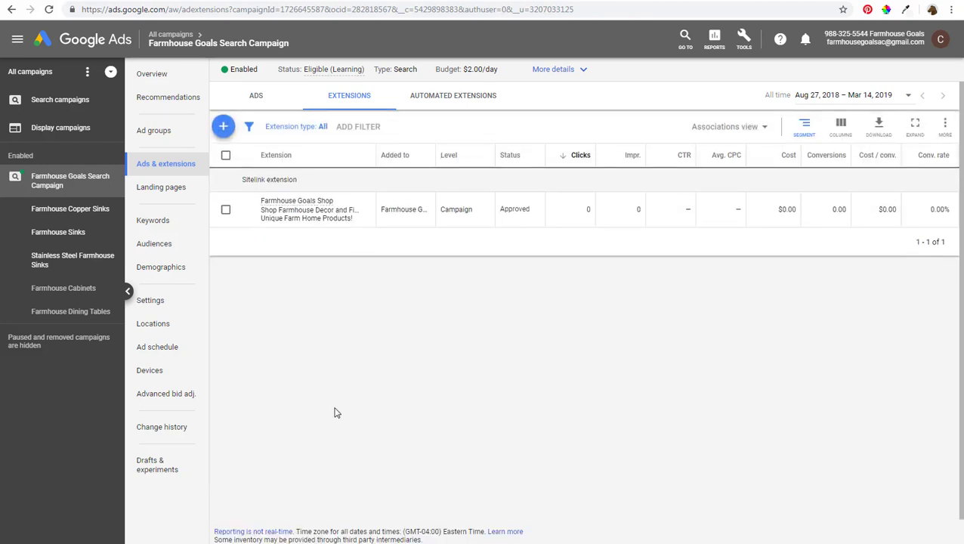
Start a new campaign-level message extension and review its message delivery options, keeping Email forwarding.
left_click(220, 133)
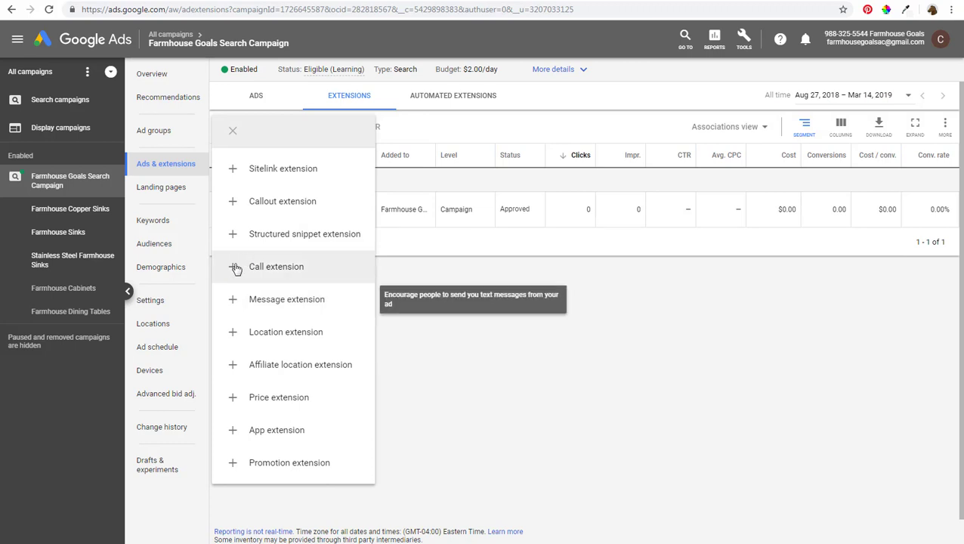
left_click(236, 299)
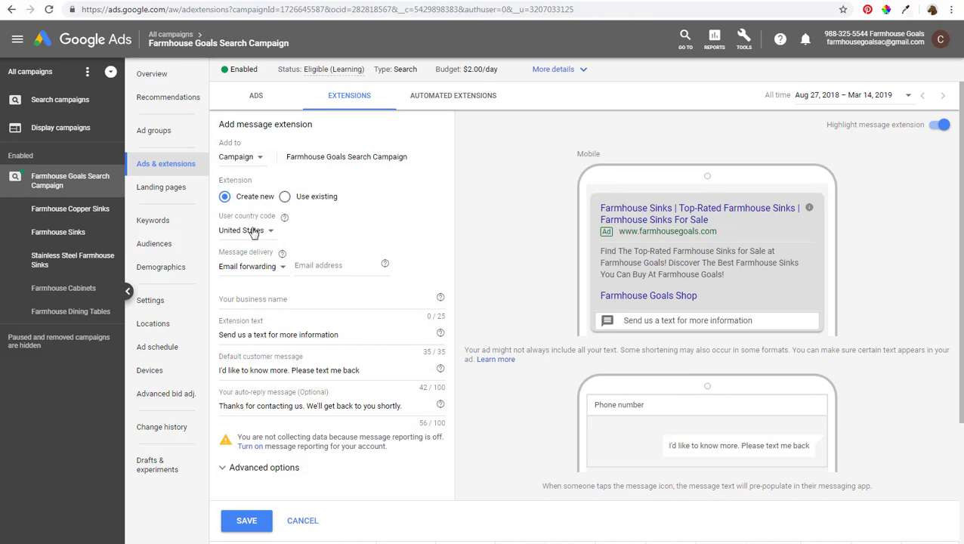
left_click(260, 267)
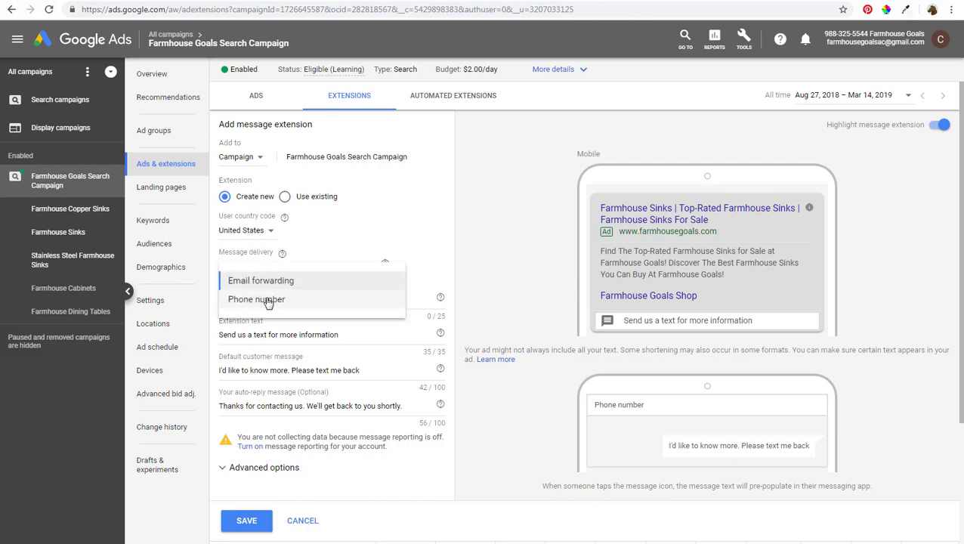
left_click(294, 286)
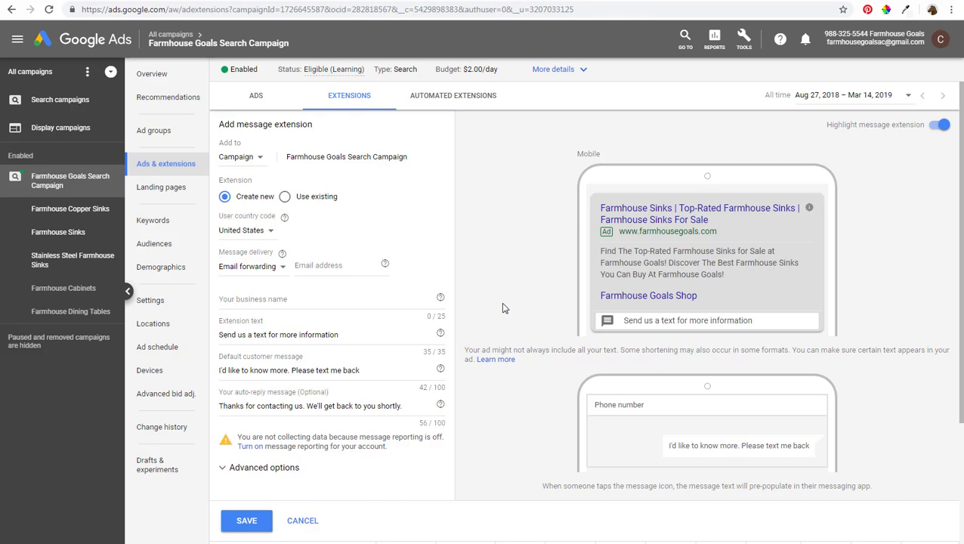
Replace the message extension's extension text with "Text Us About PPC Advertising".
left_click_drag(348, 336, 207, 319)
type("I'm")
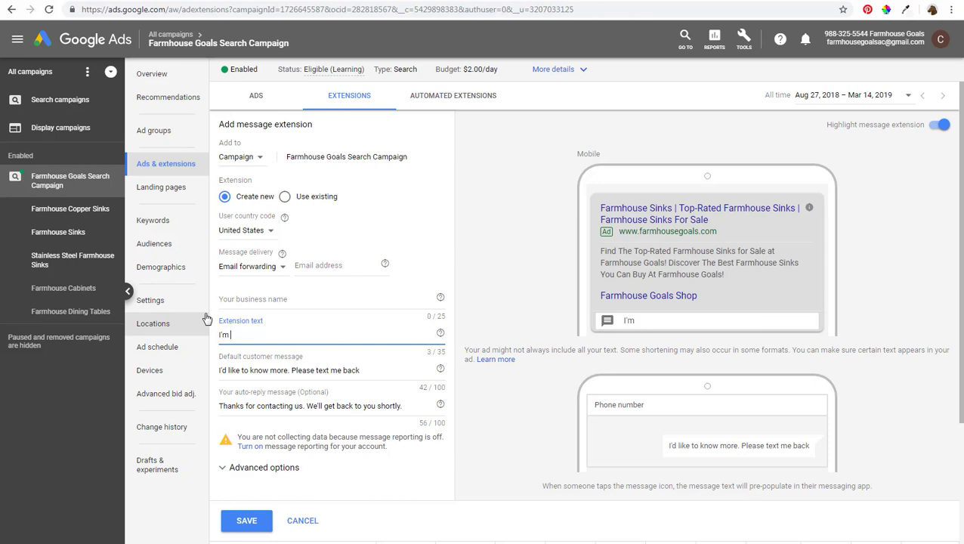
key("BackSpace")
key("BackSpace")
key("BackSpace")
type("PPC Advertising")
key("BackSpace")
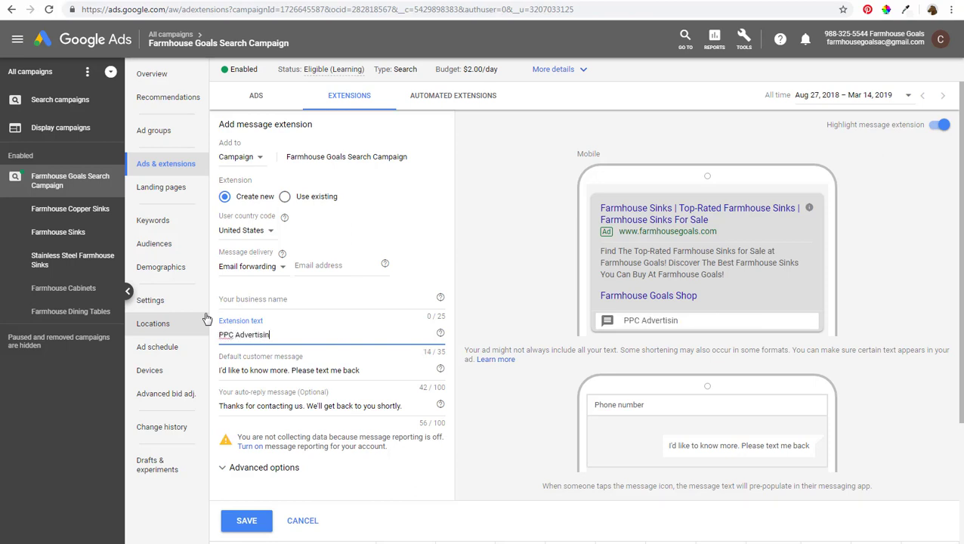
key("BackSpace")
key("BackSpace")
key("BackSpace")
key("BackSpace")
key("BackSpace")
key("BackSpace")
key("BackSpace")
key("BackSpace")
key("BackSpace")
key("BackSpace")
key("BackSpace")
key("BackSpace")
key("BackSpace")
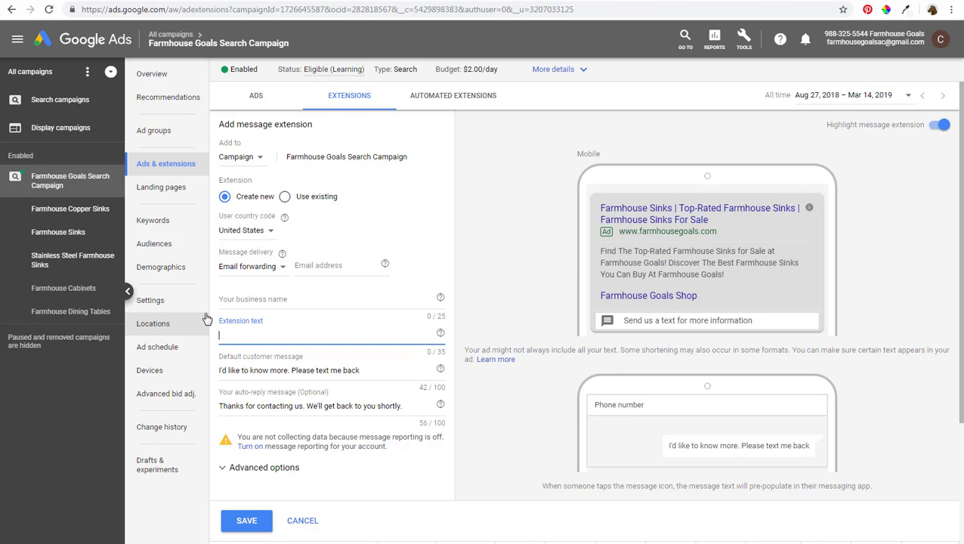
type("Text Us Ab")
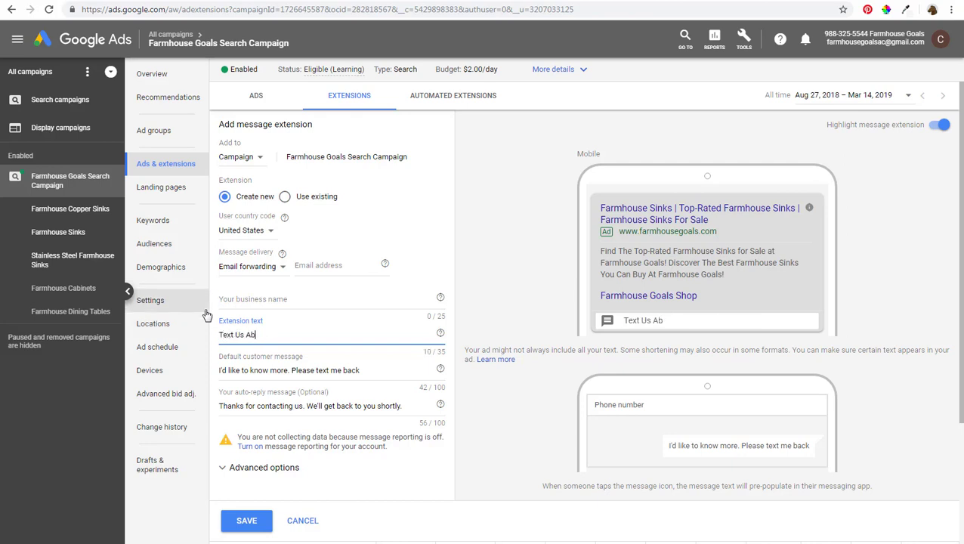
type("out PPC Advertising")
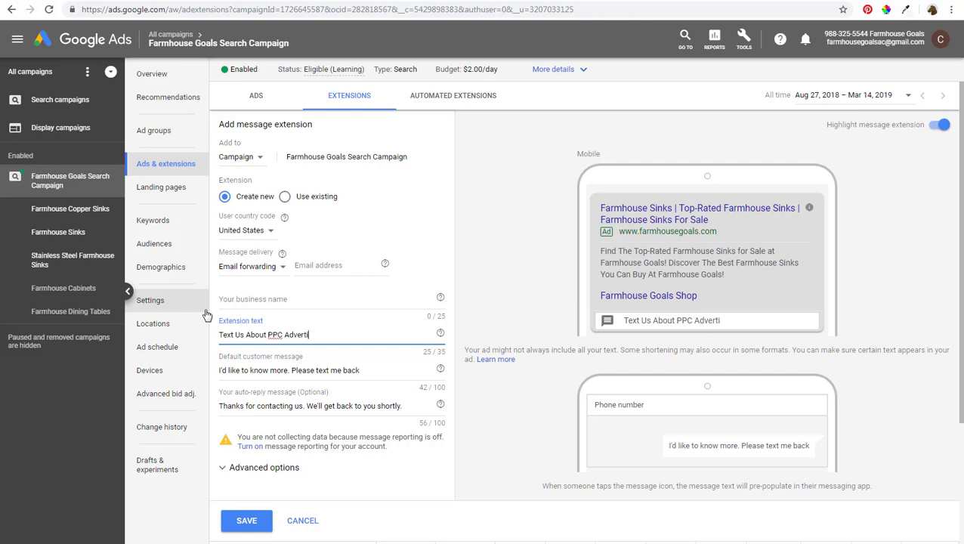
Change the default customer message to "I'd like to know more about PPC Advertising Services. Please text me back.", and discard the message extension without saving.
key("Tab")
key("Tab")
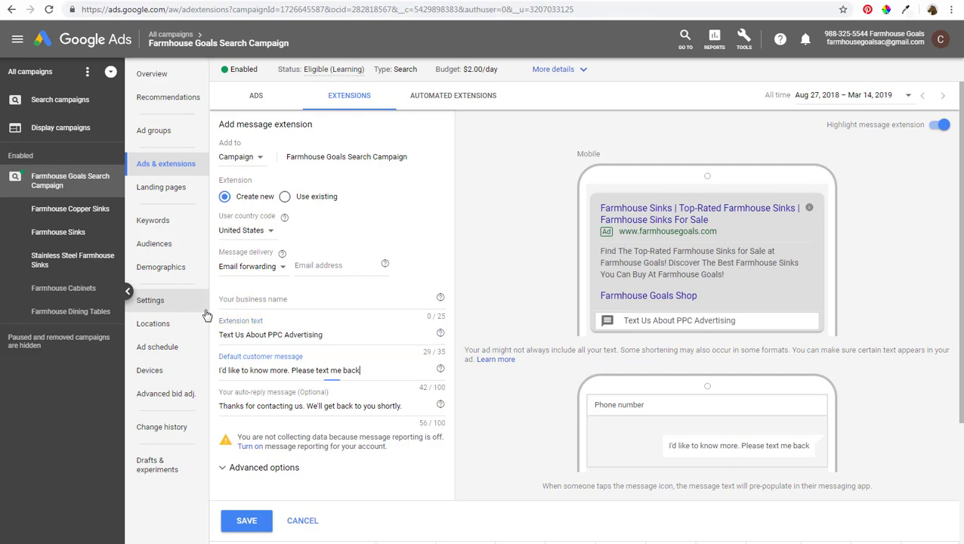
left_click(289, 370)
type("abo")
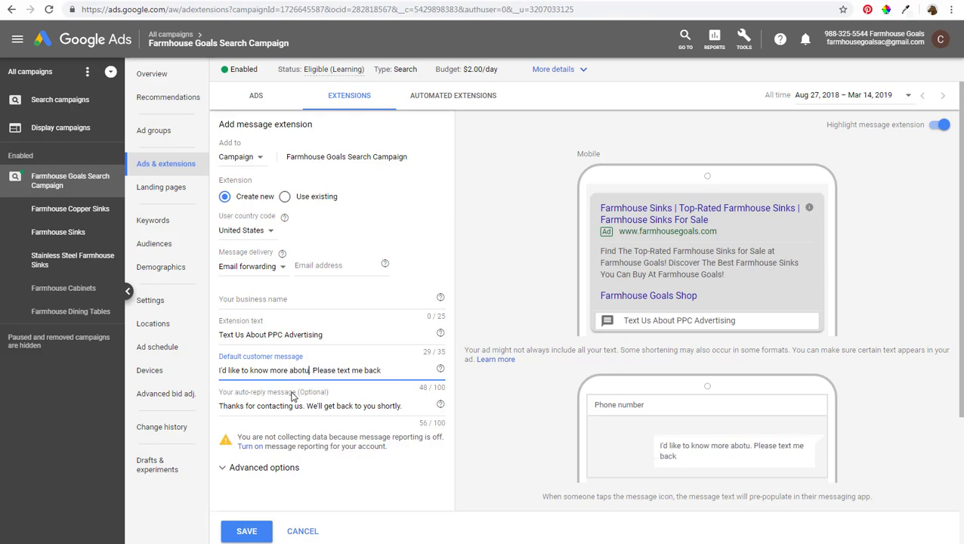
type("ut PPC Advertisi")
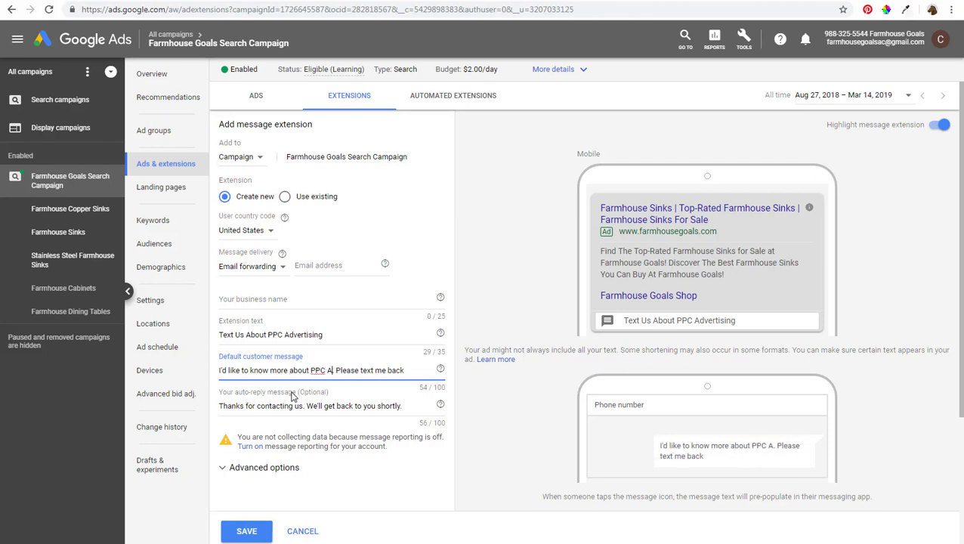
type("ng Services.")
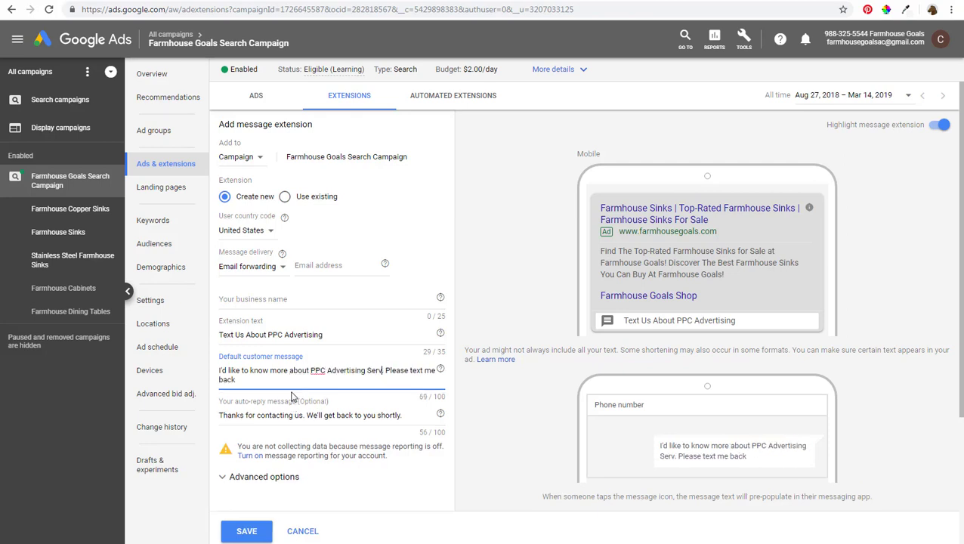
type(" Please text me back.")
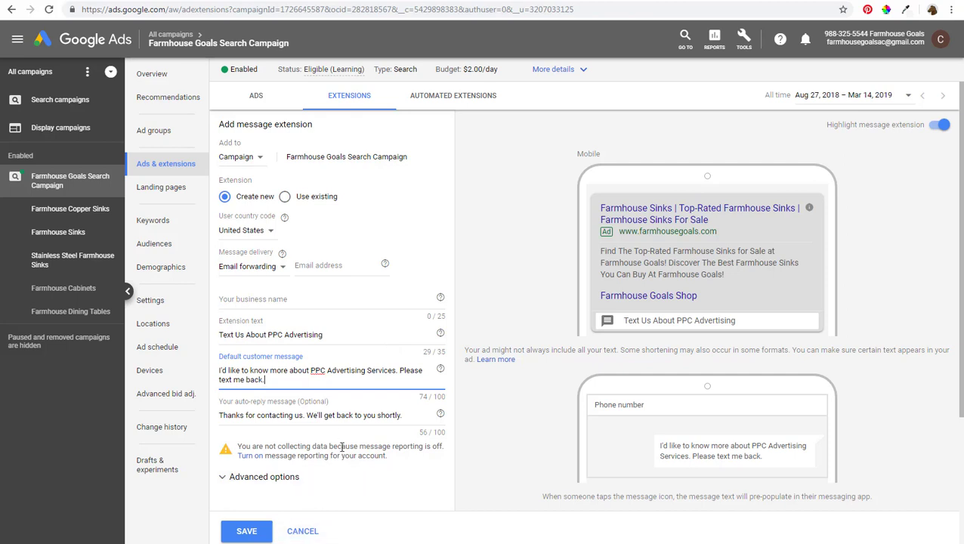
left_click(303, 531)
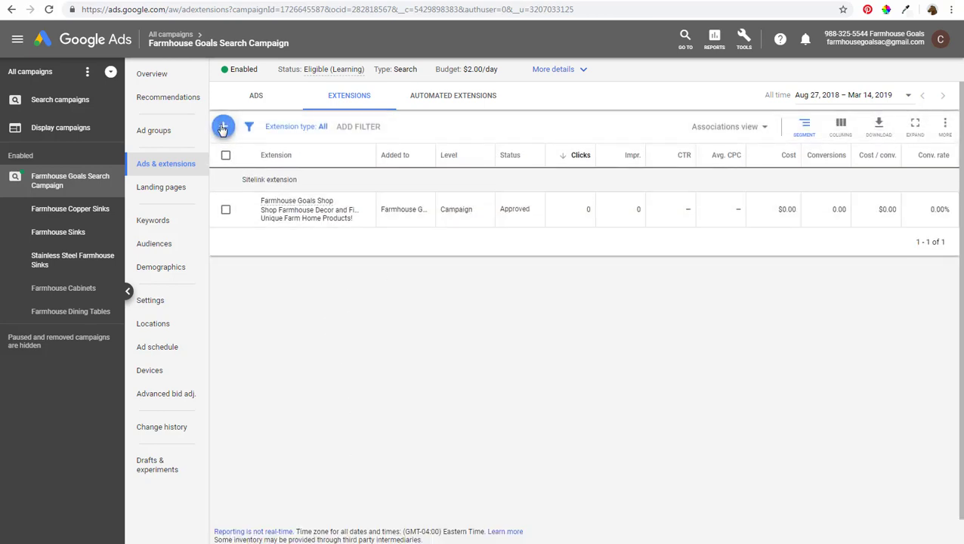
Open the form for a new location extension to review it.
left_click(223, 127)
left_click(235, 334)
Start an affiliate location extension, and select and deselect "4 Wheel Parts Performance Center" among the United States general retailers.
left_click(226, 132)
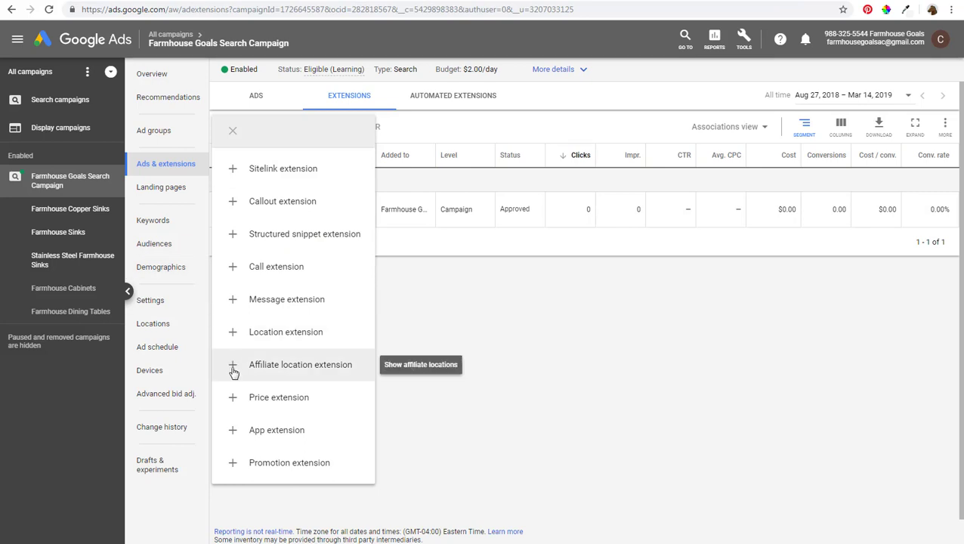
left_click(233, 368)
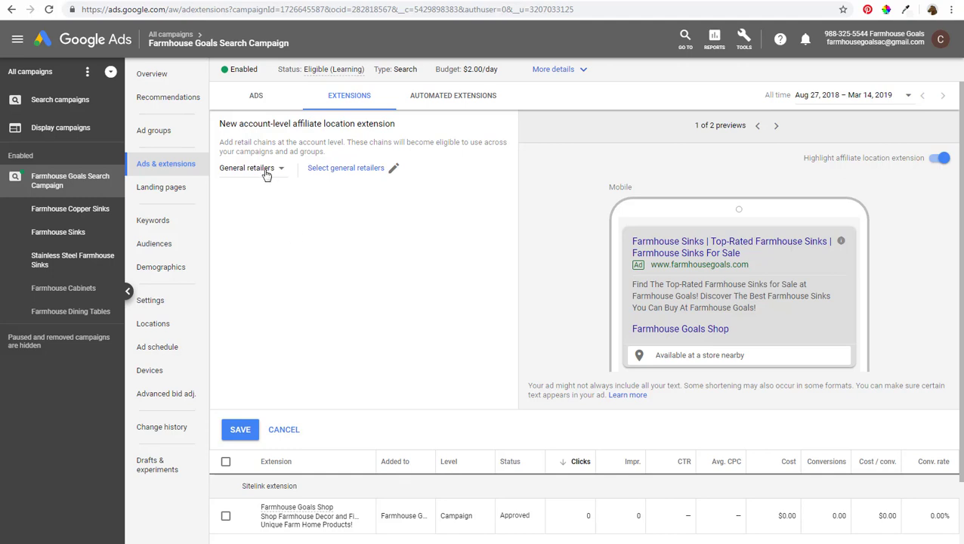
left_click(360, 171)
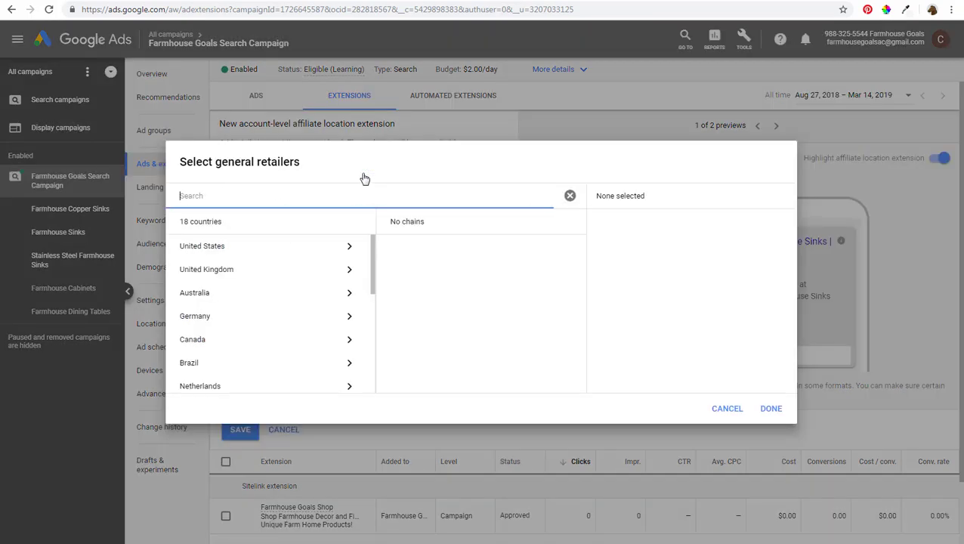
left_click(346, 254)
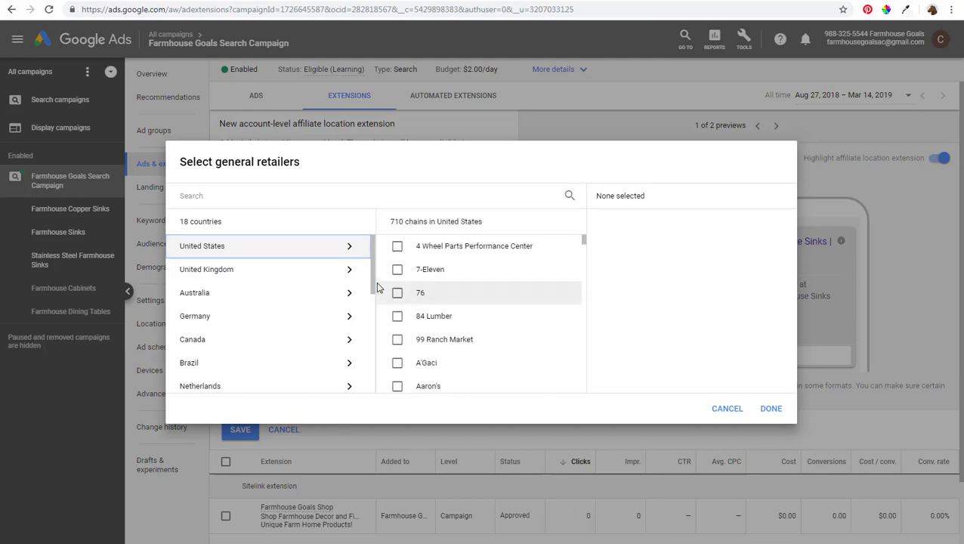
left_click(445, 254)
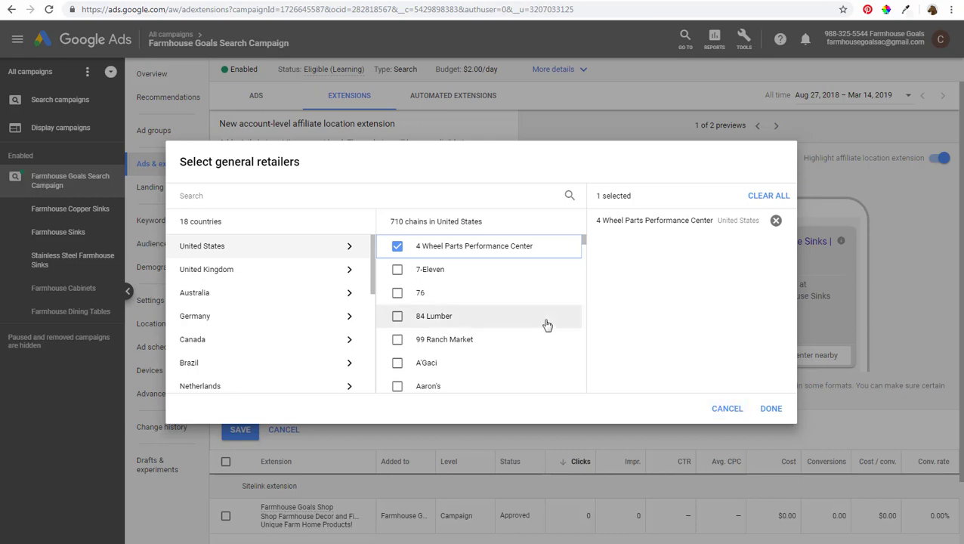
left_click(396, 247)
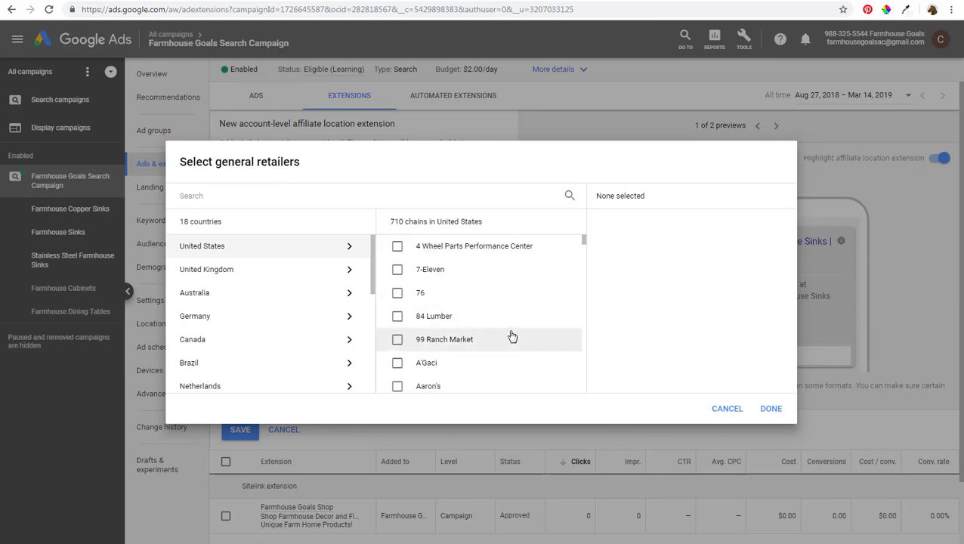
Browse the United States retail chains, and discard the retailer selection and the affiliate location extension without saving.
scroll(510, 336, "down", 4)
scroll(506, 332, "down", 5)
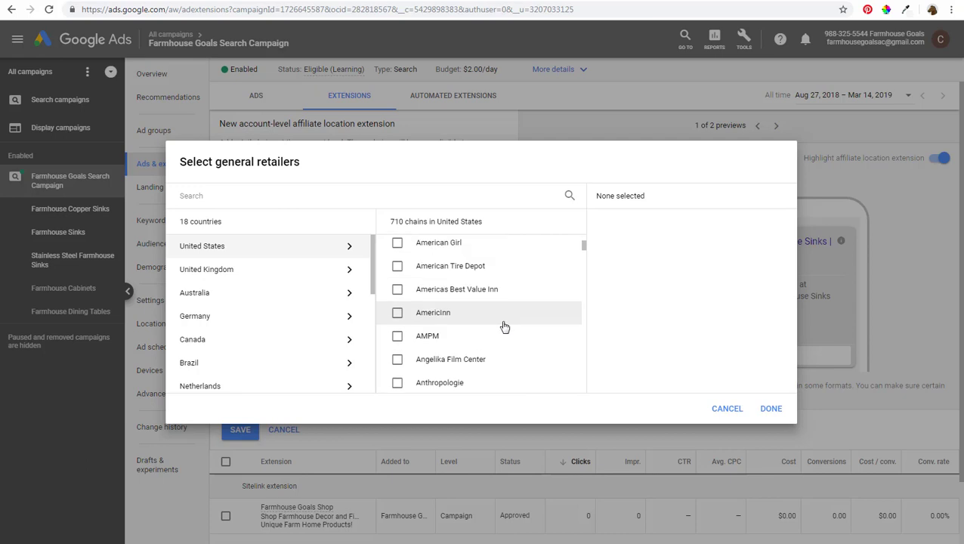
scroll(502, 331, "down", 3)
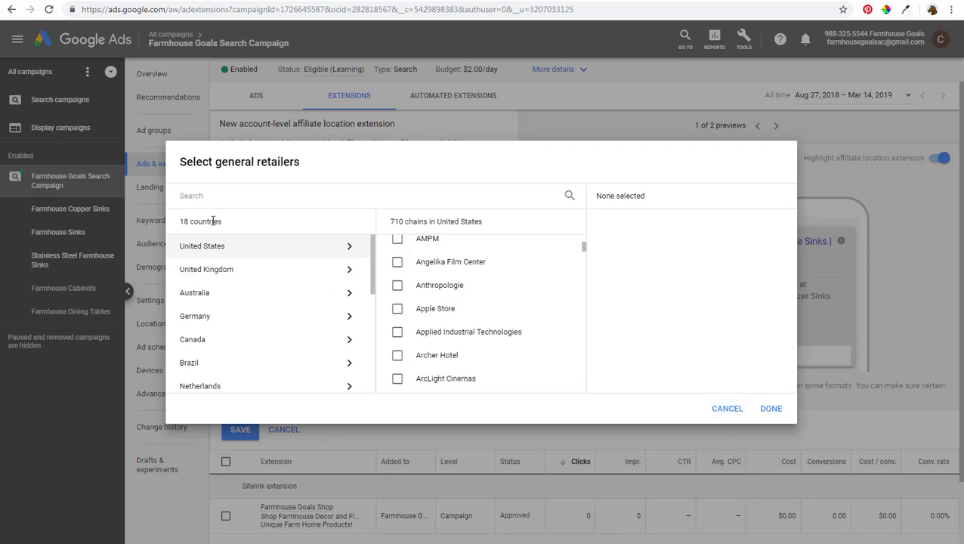
left_click(727, 410)
left_click(283, 429)
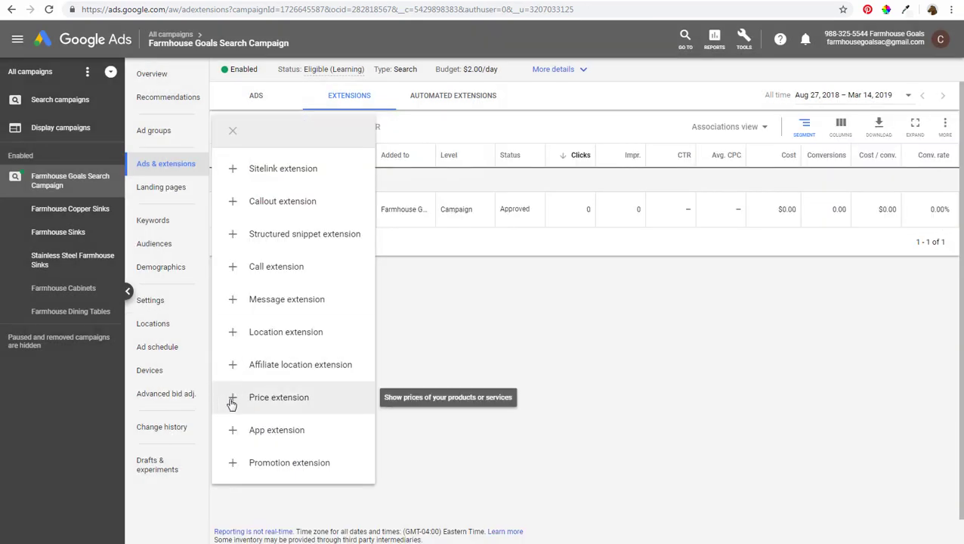
Start a price extension for the campaign, trying the Product categories type and settling on the Services type.
left_click(233, 399)
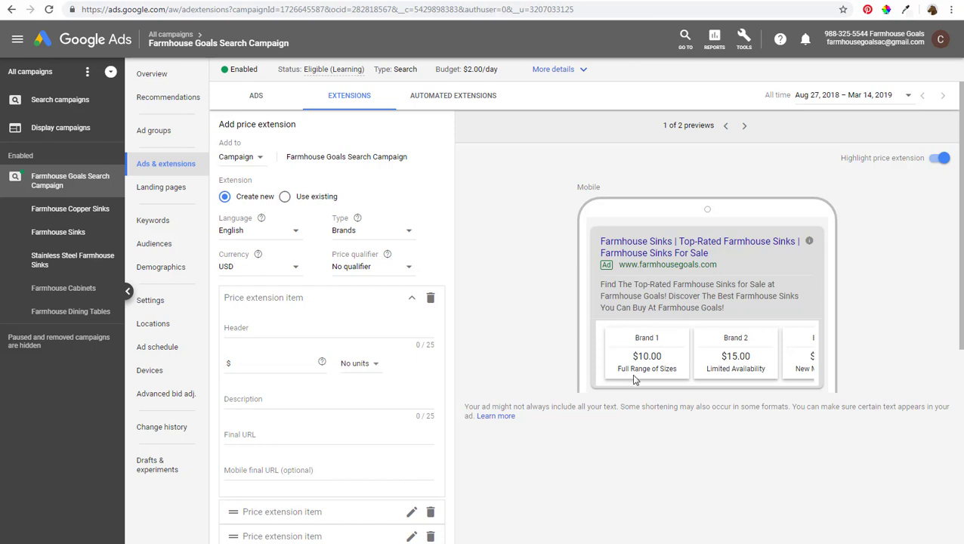
left_click(390, 233)
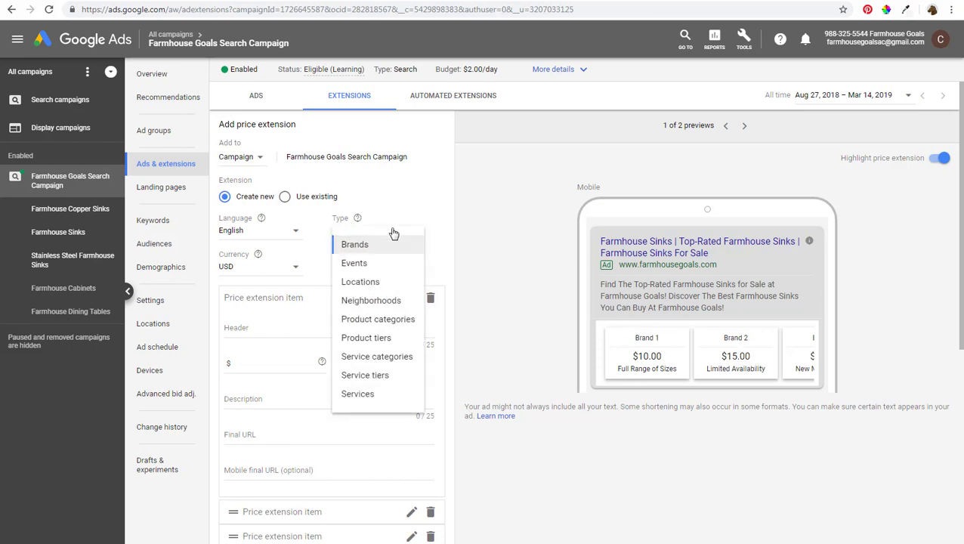
left_click(374, 322)
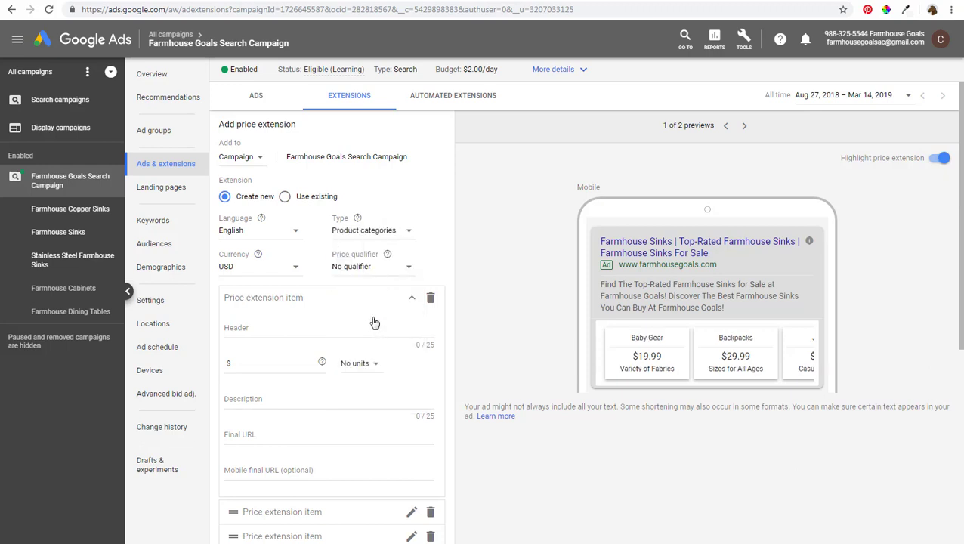
left_click(378, 233)
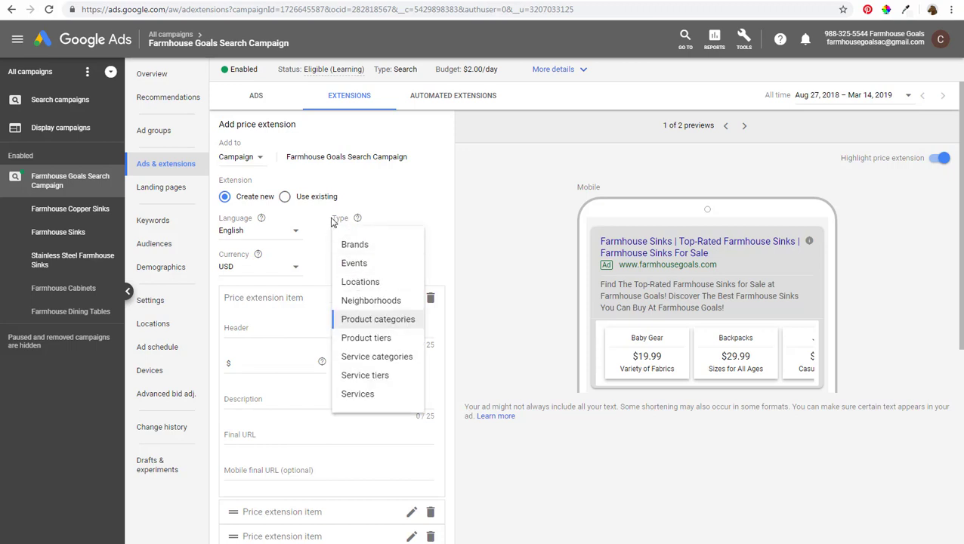
left_click(350, 394)
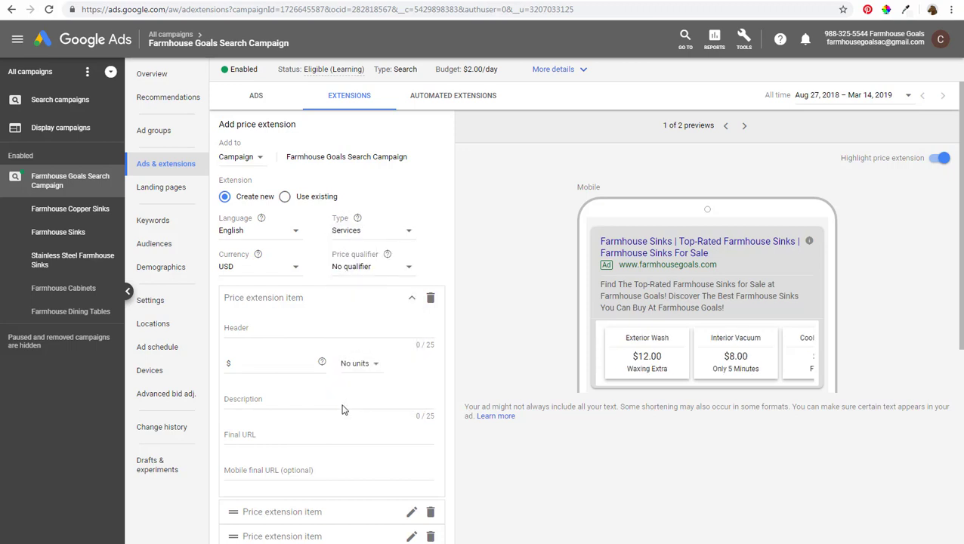
Fill in the first price item with the header "PPC Advertising" and a price of $1,000 per month.
left_click(263, 331)
type("PPC")
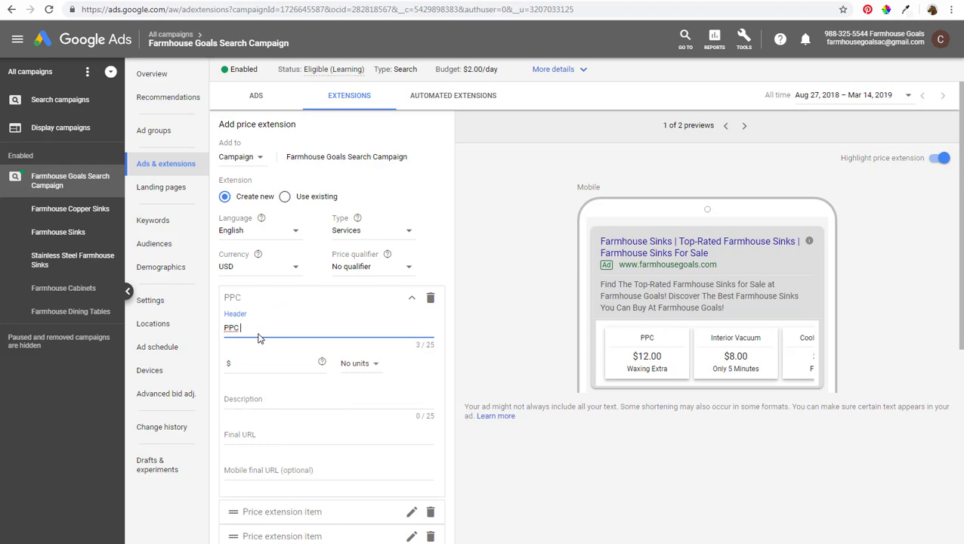
type(" Advertising")
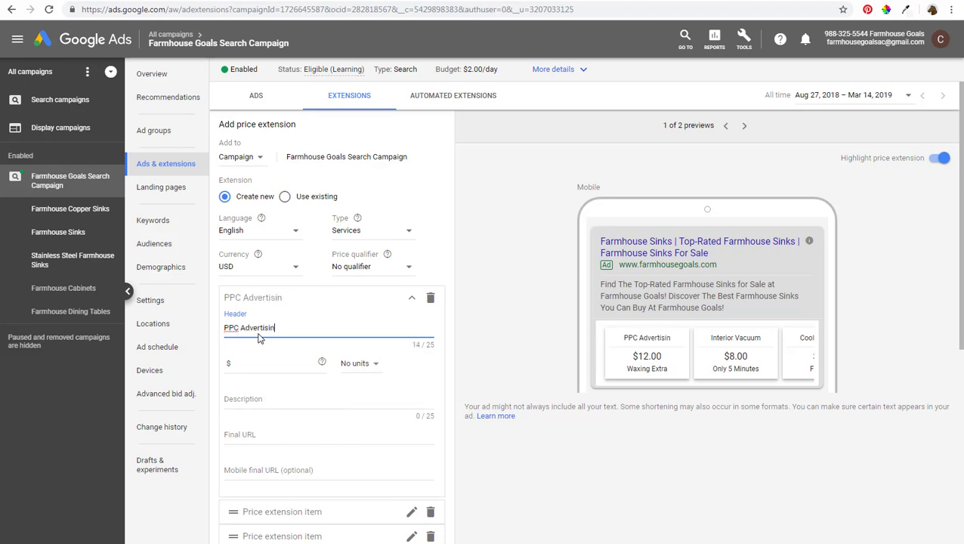
key("Tab")
type("1,000")
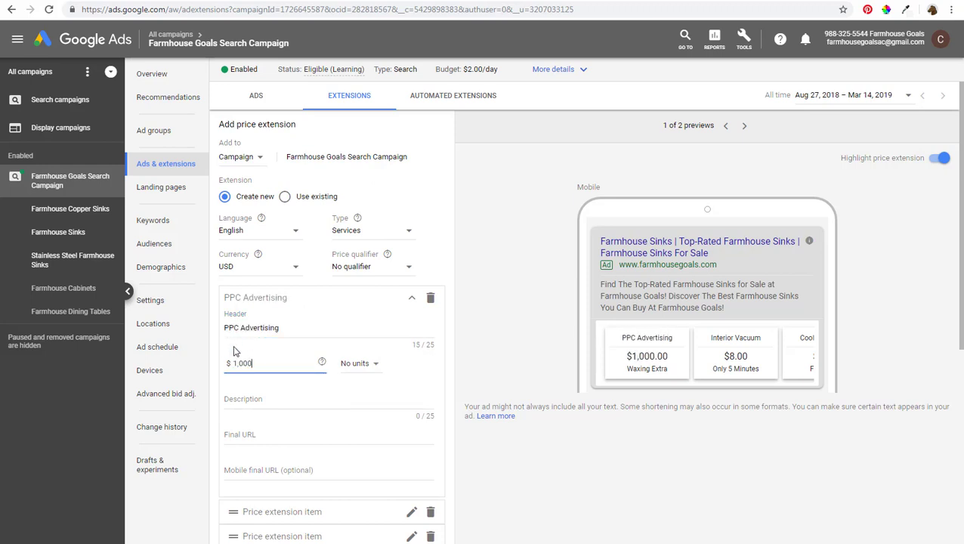
left_click(361, 364)
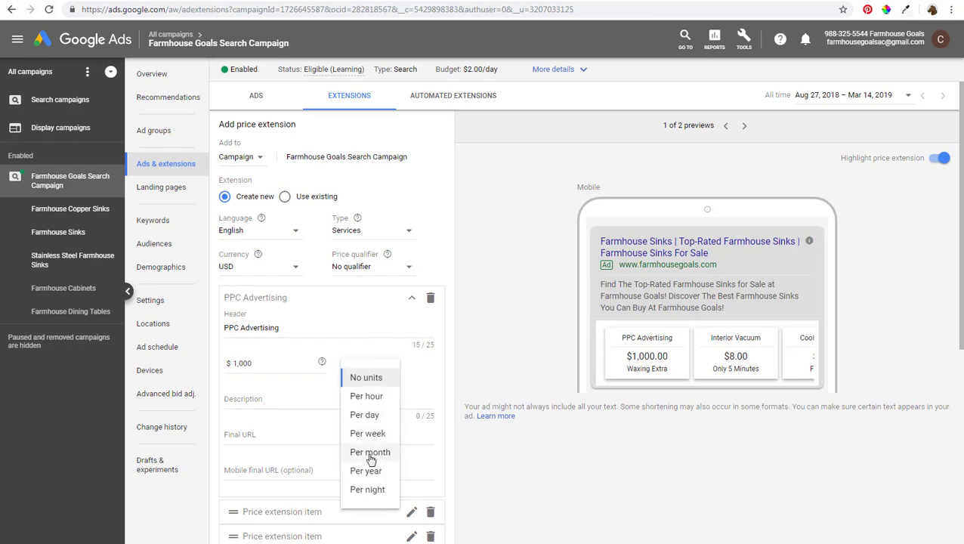
left_click(370, 453)
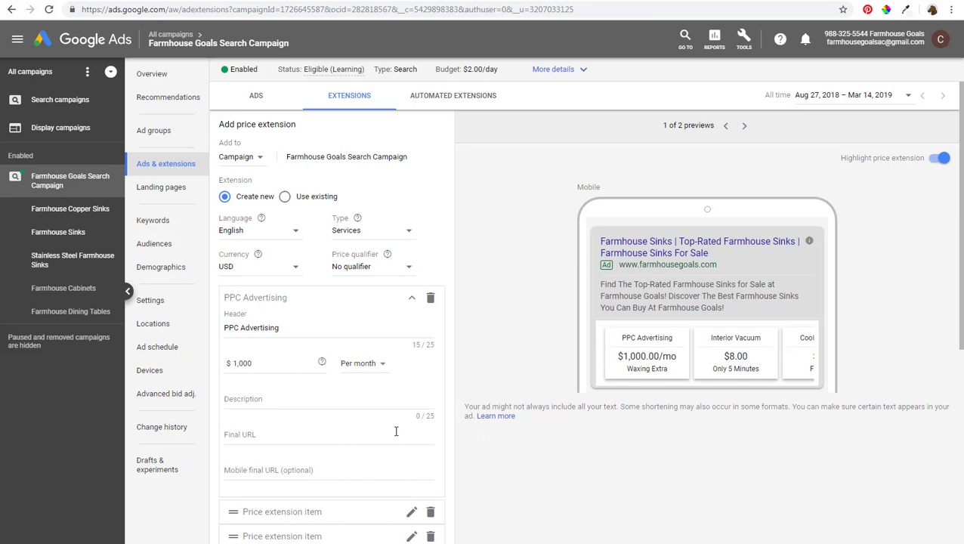
left_click(317, 396)
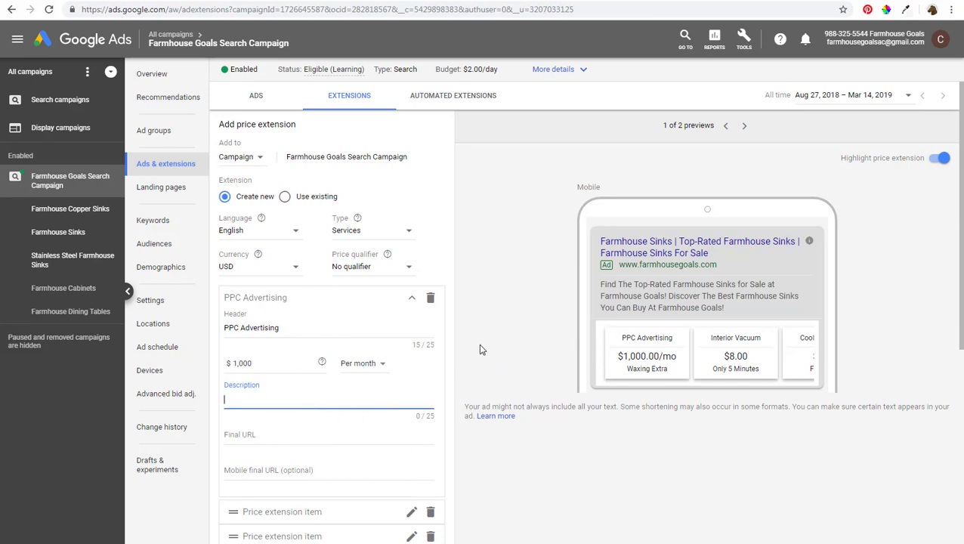
Fill in the second price item with the header "SEO Services" and a price of $1,000 per month.
scroll(481, 351, "down", 2)
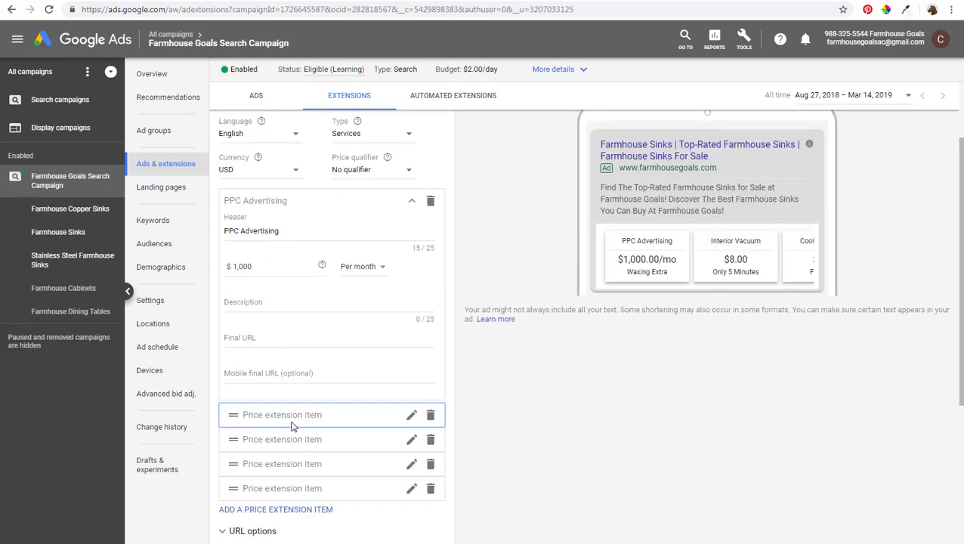
left_click(411, 415)
left_click(322, 443)
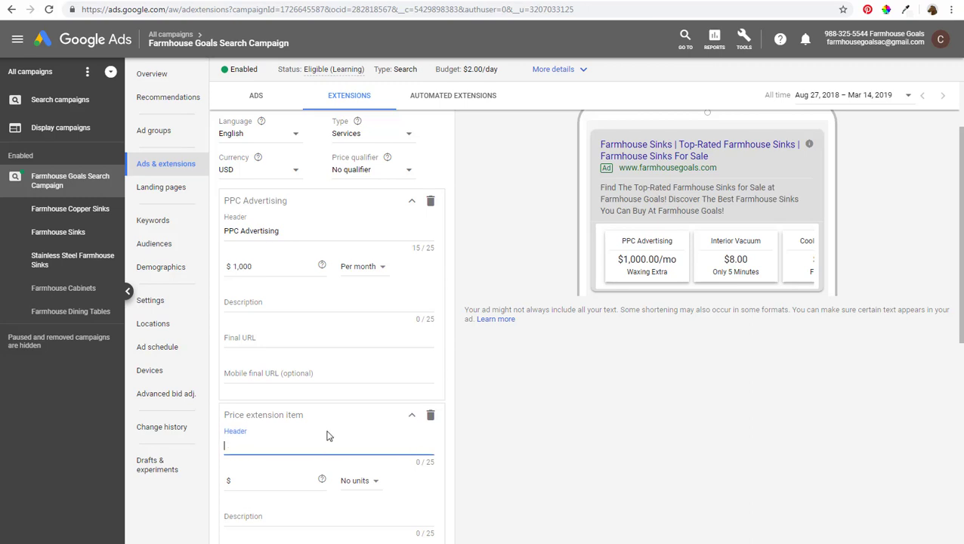
type("SEO Services")
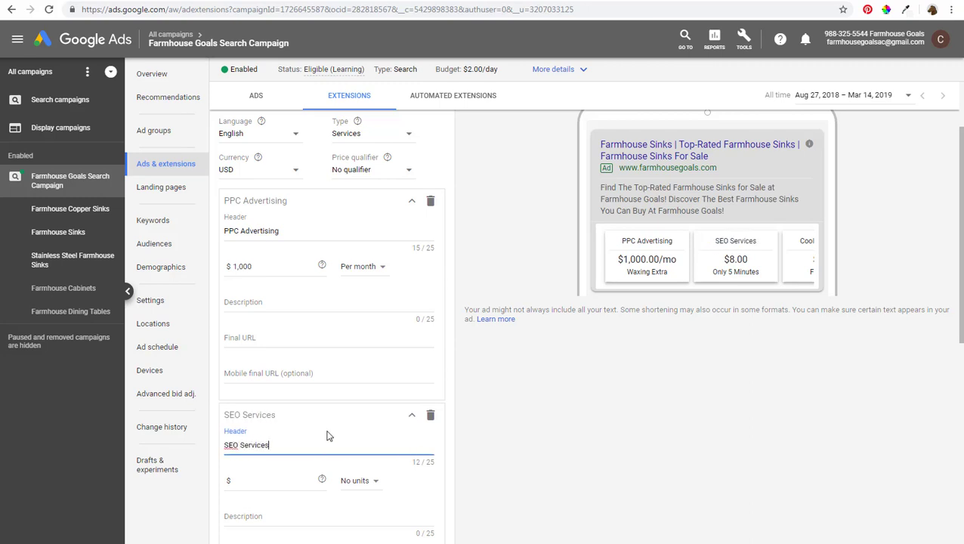
scroll(327, 436, "down", 2)
left_click(277, 393)
type("1000")
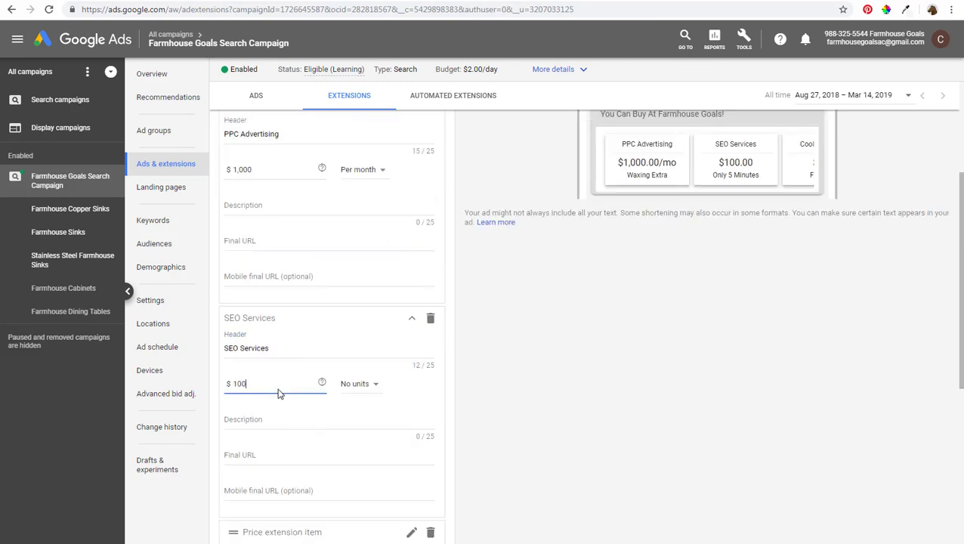
left_click(360, 390)
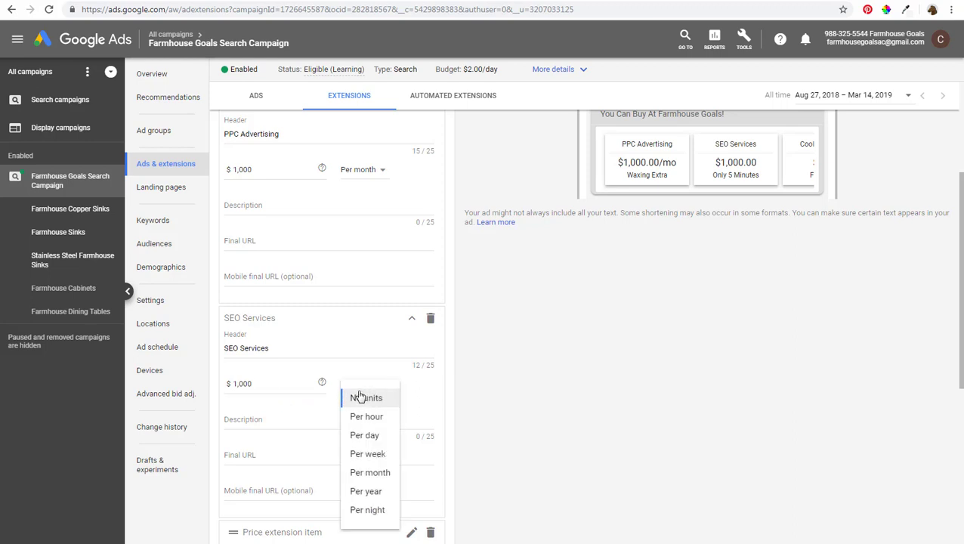
left_click(370, 472)
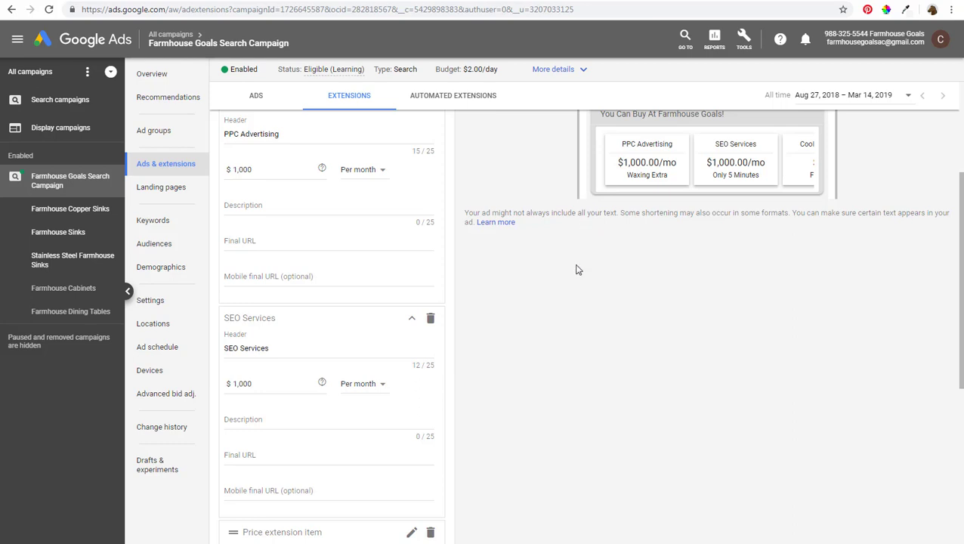
Review the price items with their ad preview, and discard the price extension without saving.
scroll(574, 269, "up", 1)
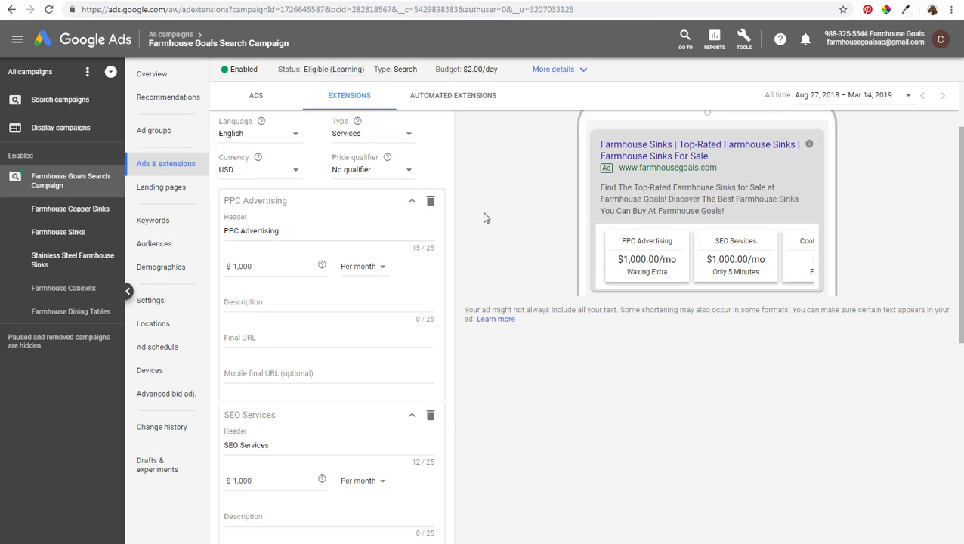
scroll(484, 219, "down", 3)
scroll(528, 228, "down", 3)
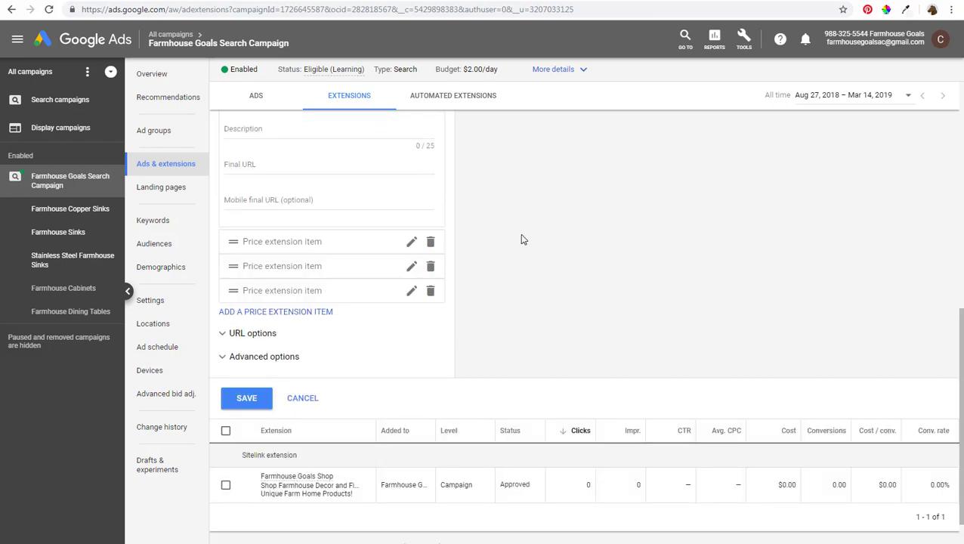
left_click(311, 404)
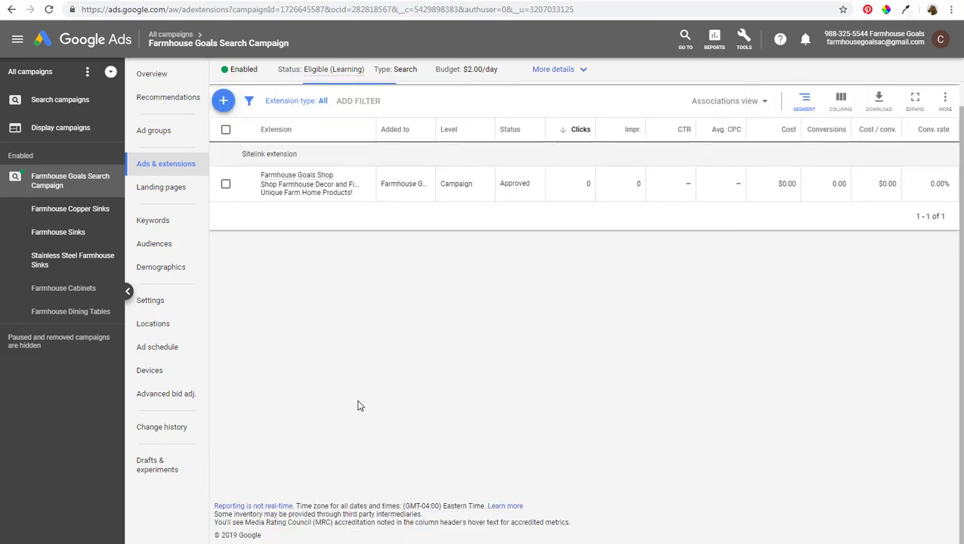
Start an app extension, switch its platform between Android and iOS, and discard the app extension without saving.
left_click(223, 100)
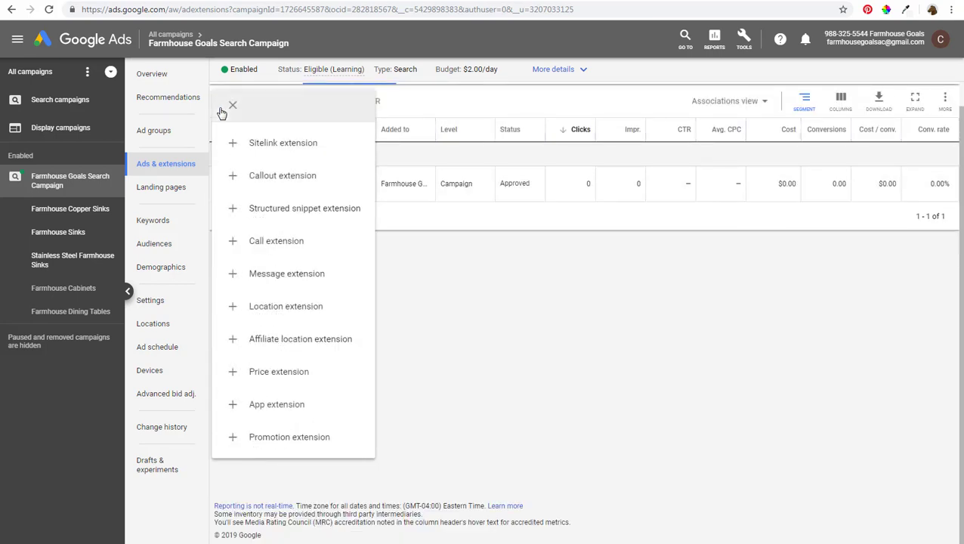
left_click(236, 408)
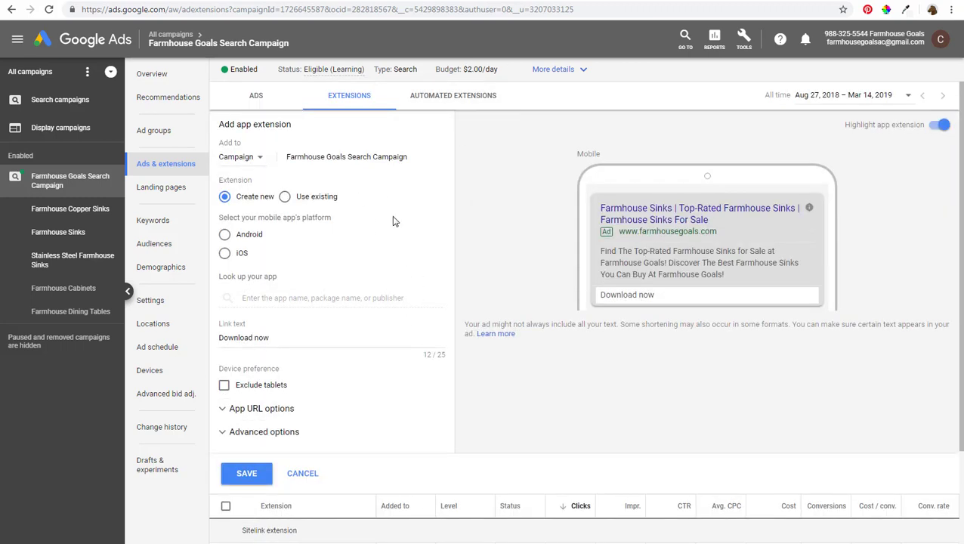
left_click(226, 236)
left_click(225, 255)
left_click(225, 237)
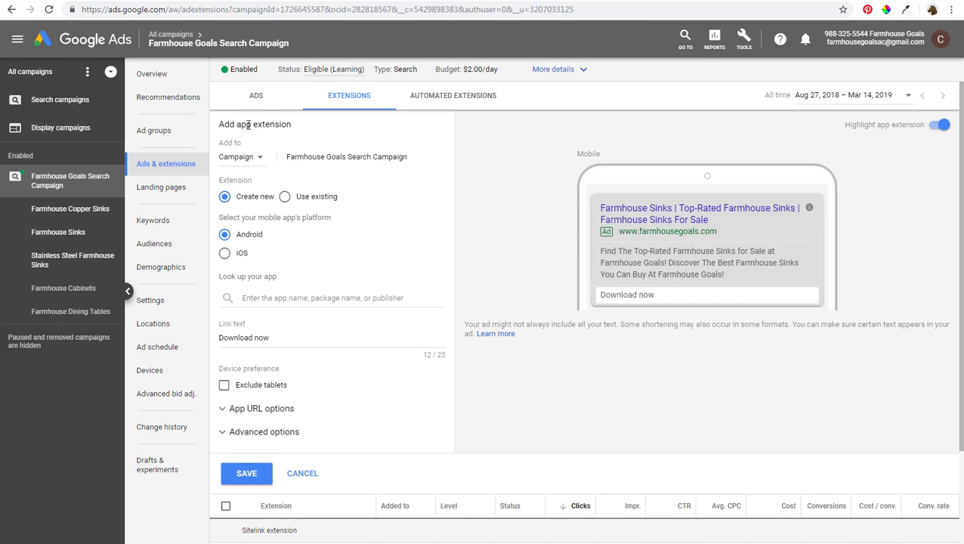
left_click(301, 474)
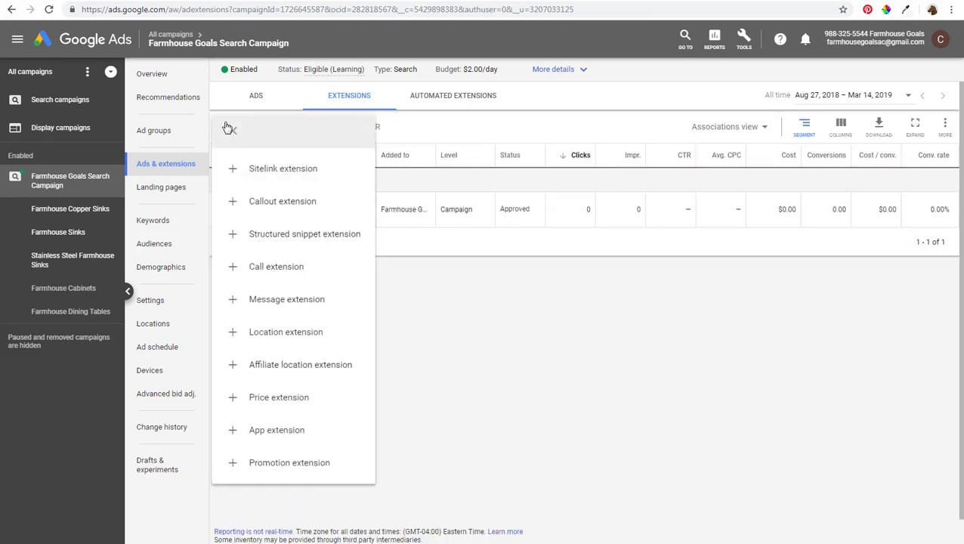
Start a promotion extension for the item "Black Friday Sale" with a percent discount of 20% and the Black Friday occasion.
left_click(234, 462)
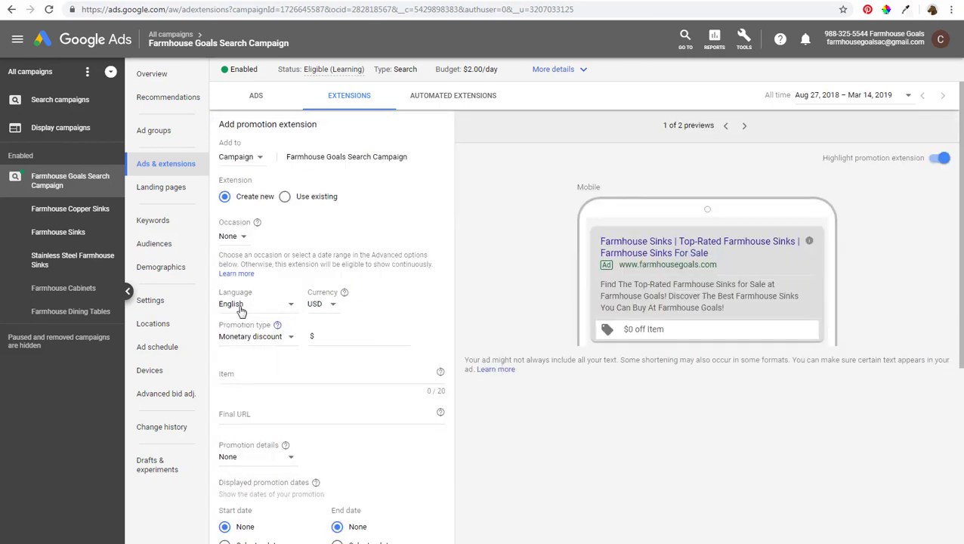
left_click(249, 373)
type("Black")
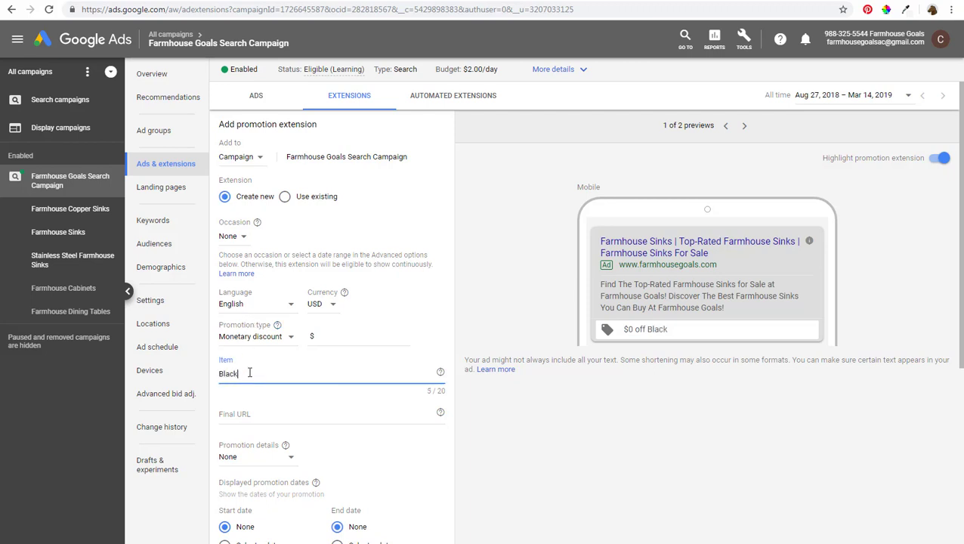
type(" Friday Sale")
left_click(266, 337)
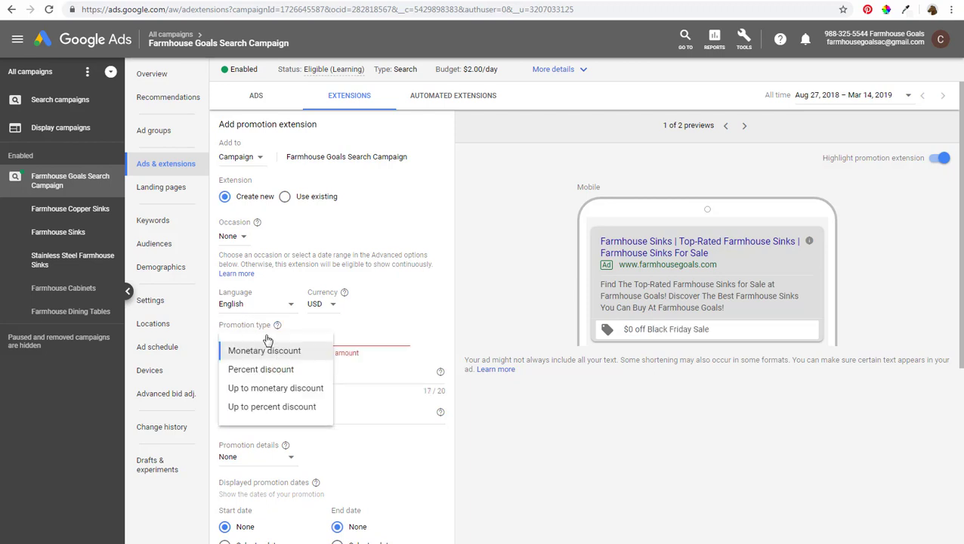
left_click(265, 369)
left_click(322, 336)
type("20")
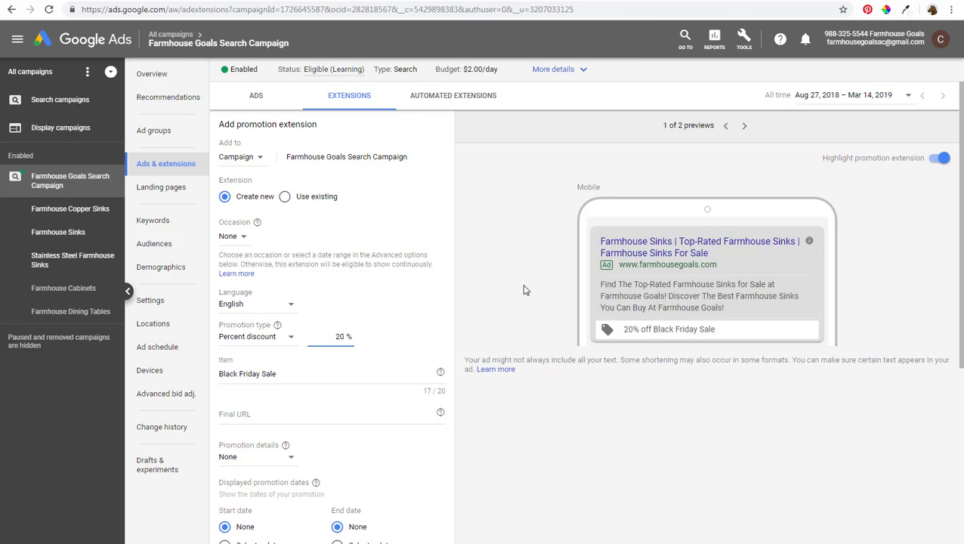
left_click(235, 237)
left_click(242, 270)
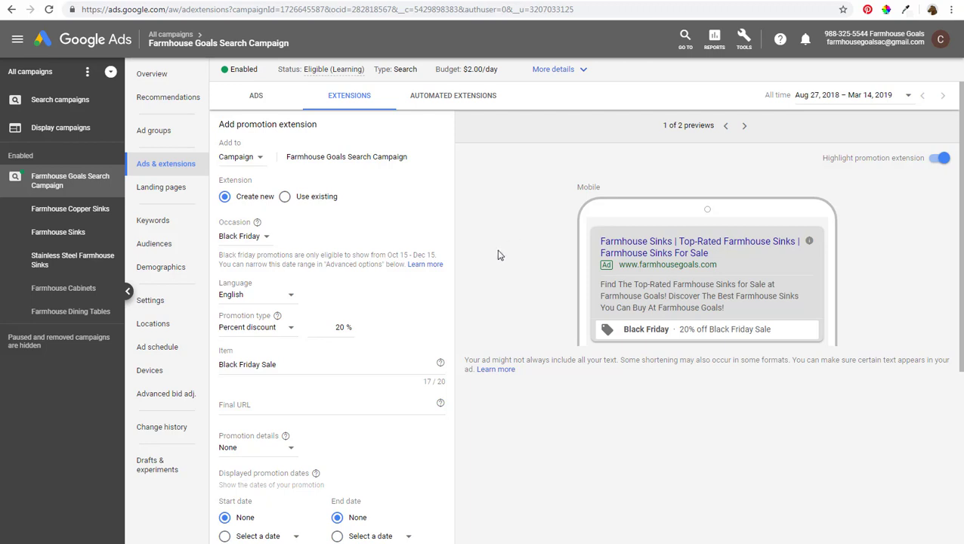
Review the levels the promotion can be added to, and discard the promotion extension without saving.
left_click(261, 158)
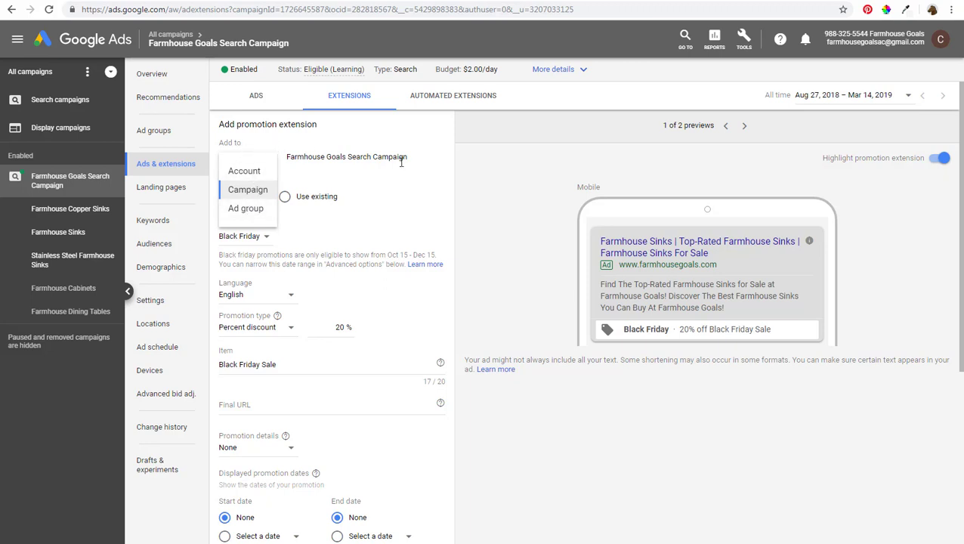
left_click(502, 211)
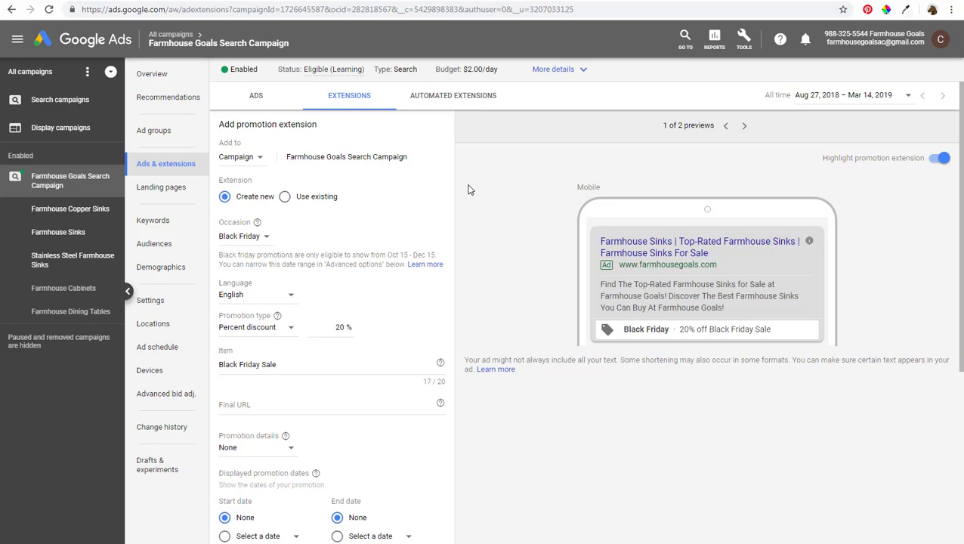
scroll(490, 194, "down", 3)
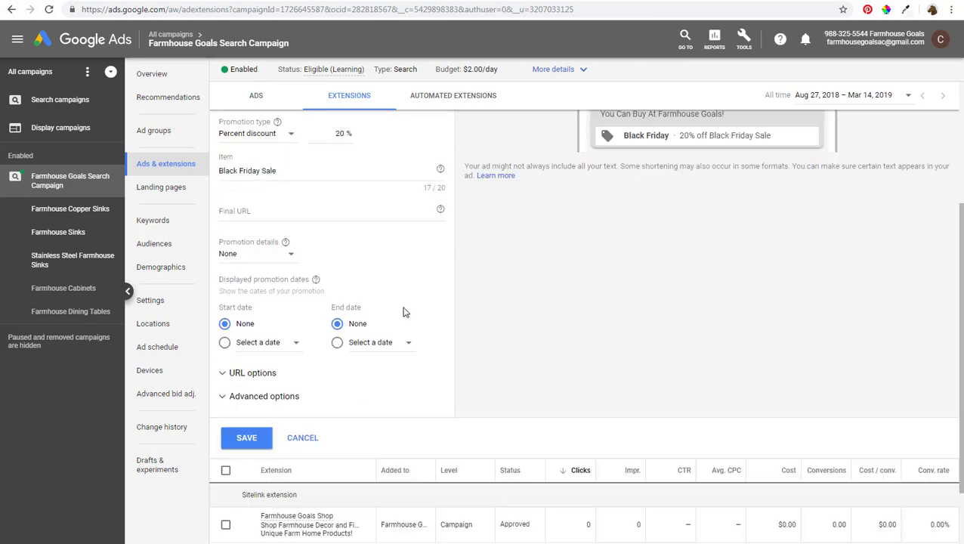
left_click(301, 438)
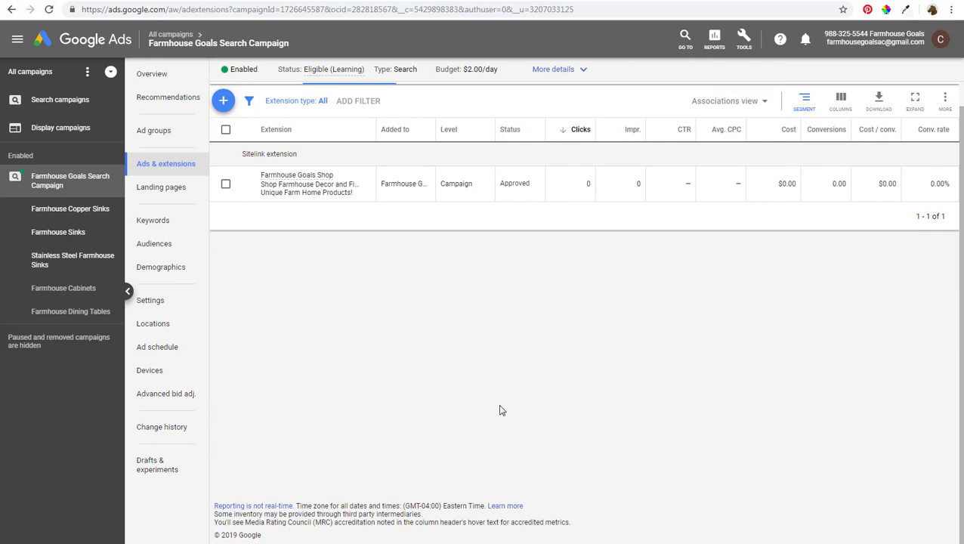